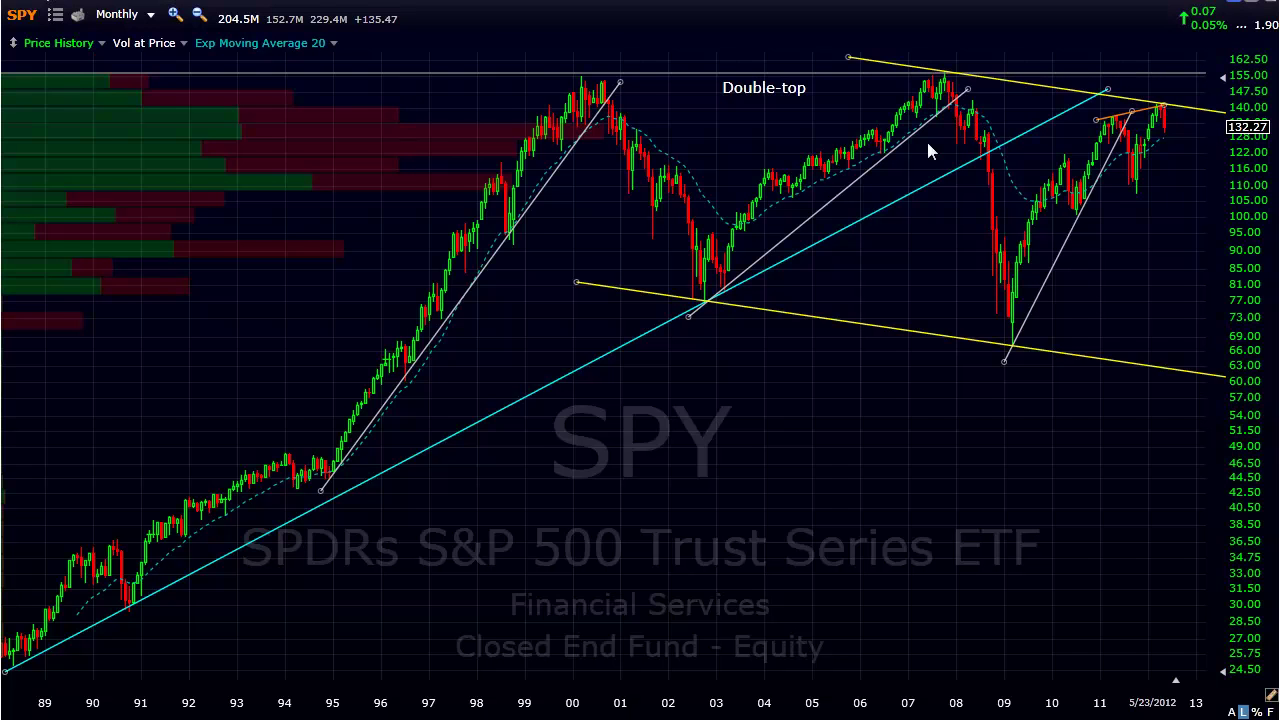
- Inspect the monthly price bars around the late-2007 peak and the rebound from the 2009 low
{"action": "left_click", "coordinate": [350, 318]}
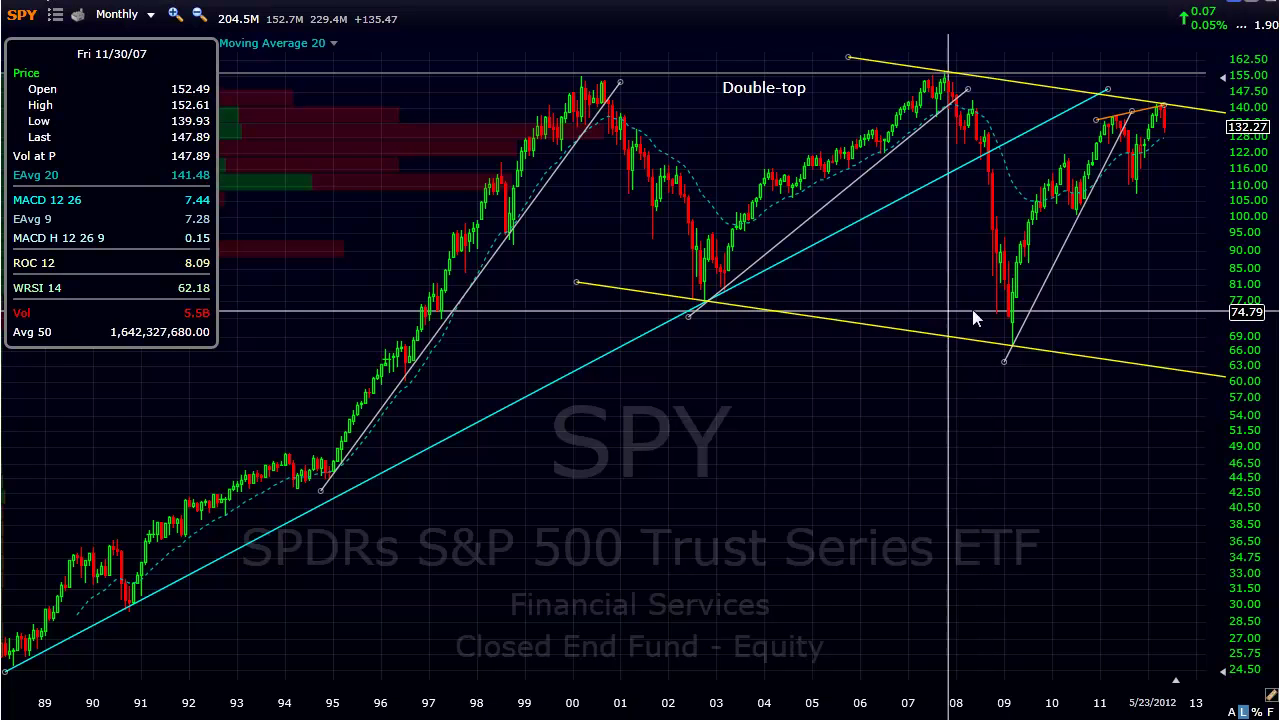
{"action": "left_click_drag", "start_coordinate": [944, 310], "coordinate": [915, 150]}
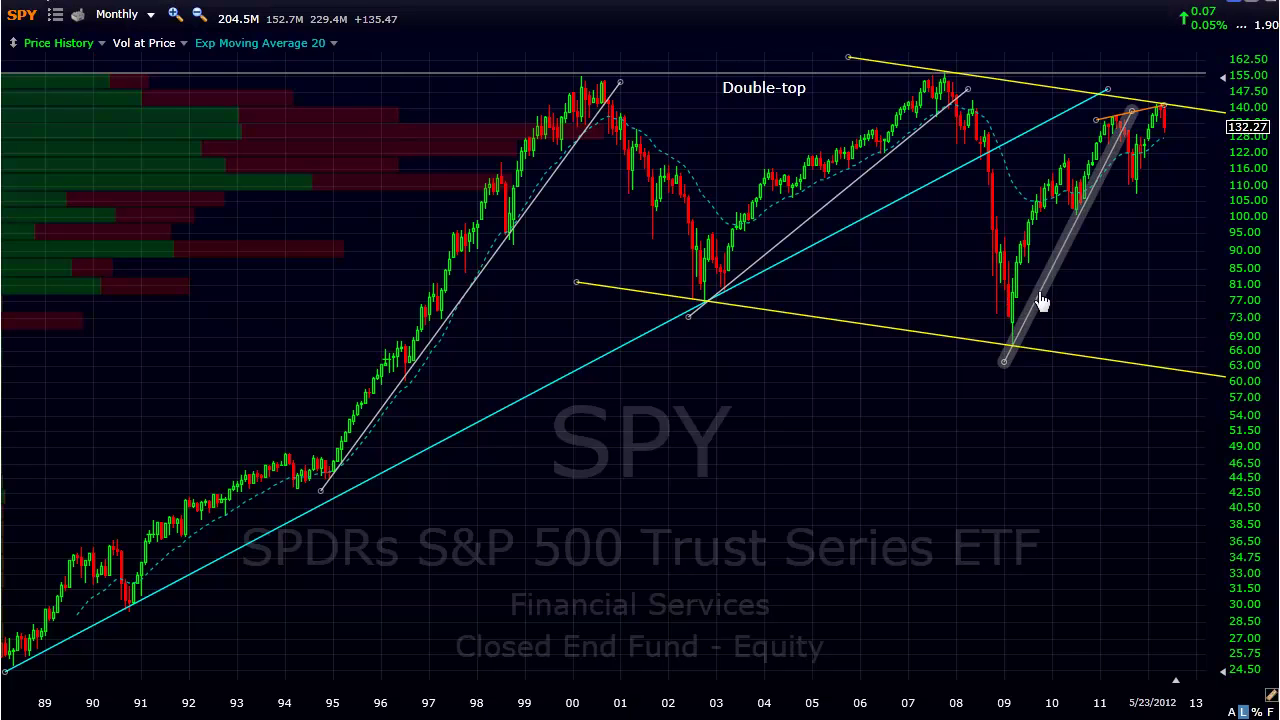
{"action": "left_click", "coordinate": [1125, 153]}
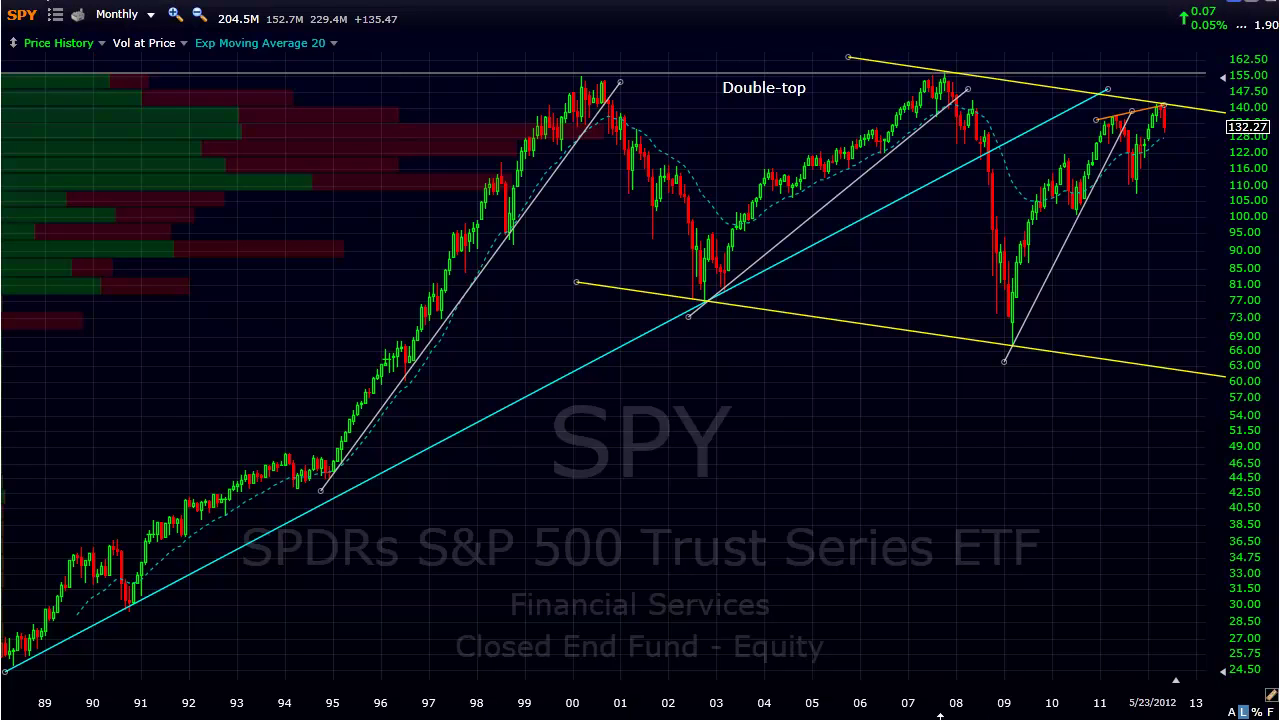
- Reveal the MACD pane below the monthly price chart and enlarge it
{"action": "left_click_drag", "start_coordinate": [942, 690], "coordinate": [914, 615]}
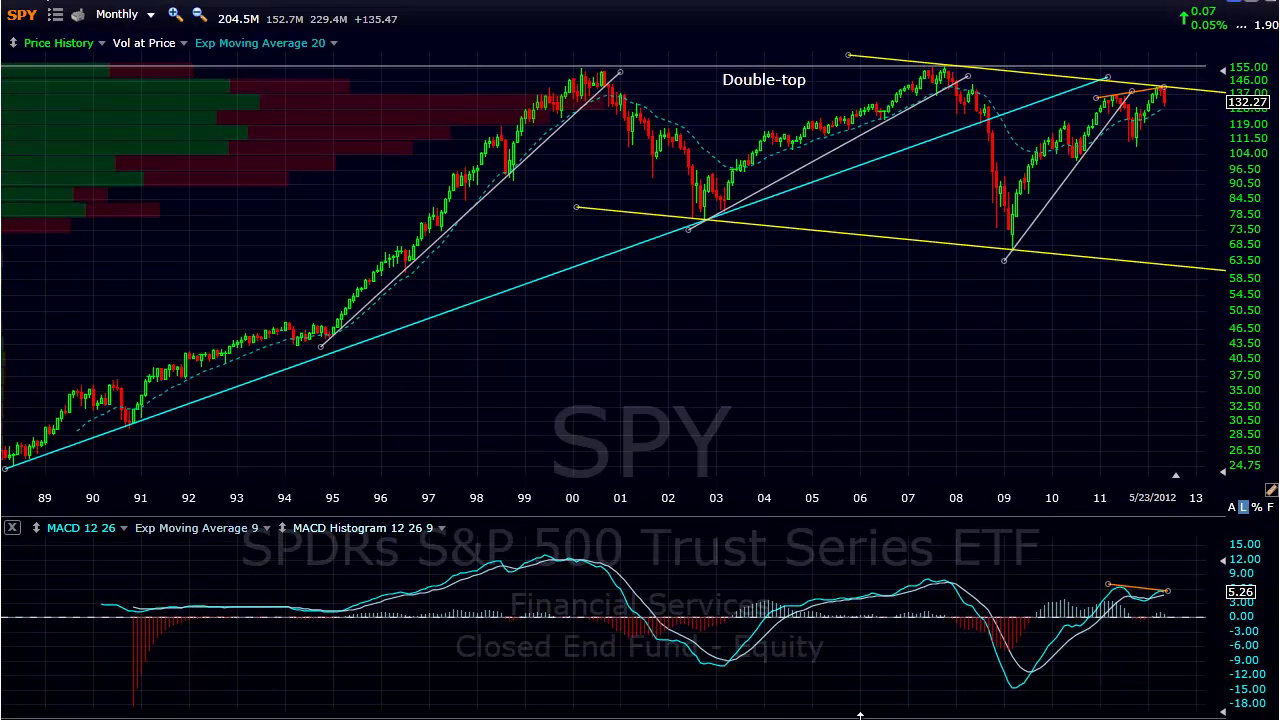
{"action": "left_click_drag", "start_coordinate": [858, 518], "coordinate": [855, 482]}
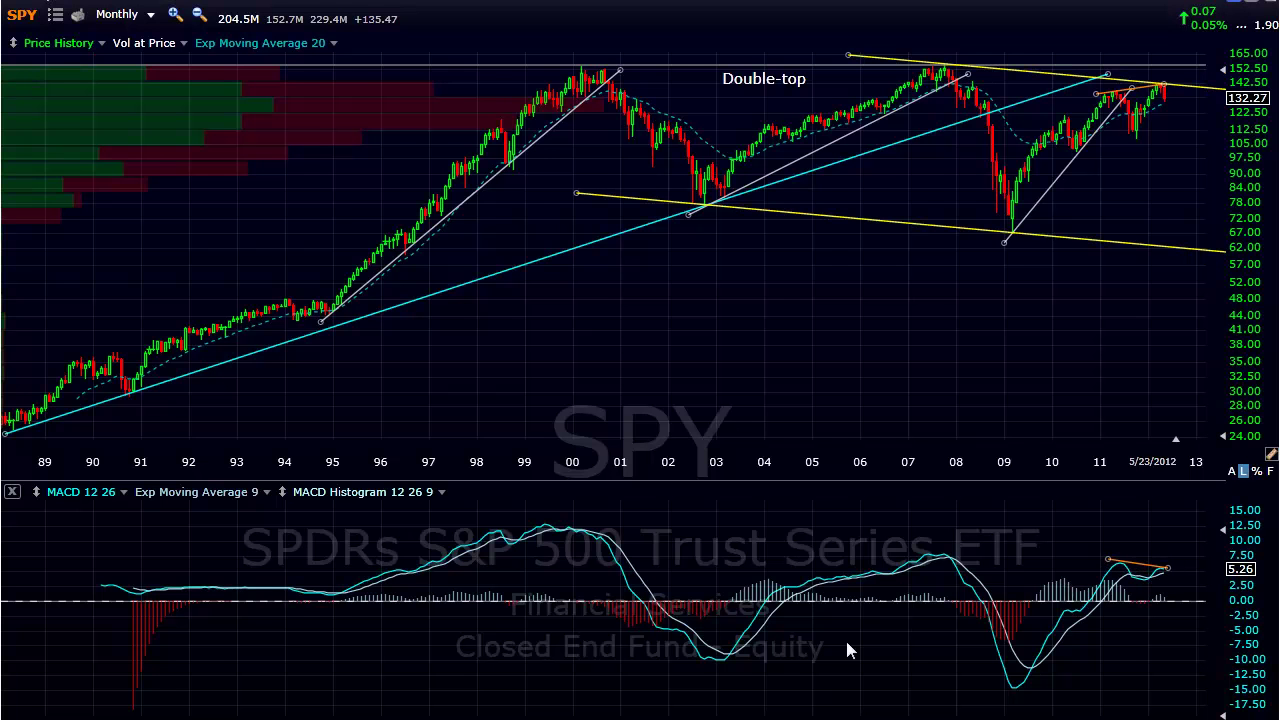
- Move the orange MACD trendline onto the 2011 histogram peaks and lower its end to the latest 2012 peak
{"action": "scroll", "coordinate": [535, 624], "scroll_direction": "up", "scroll_amount": 5}
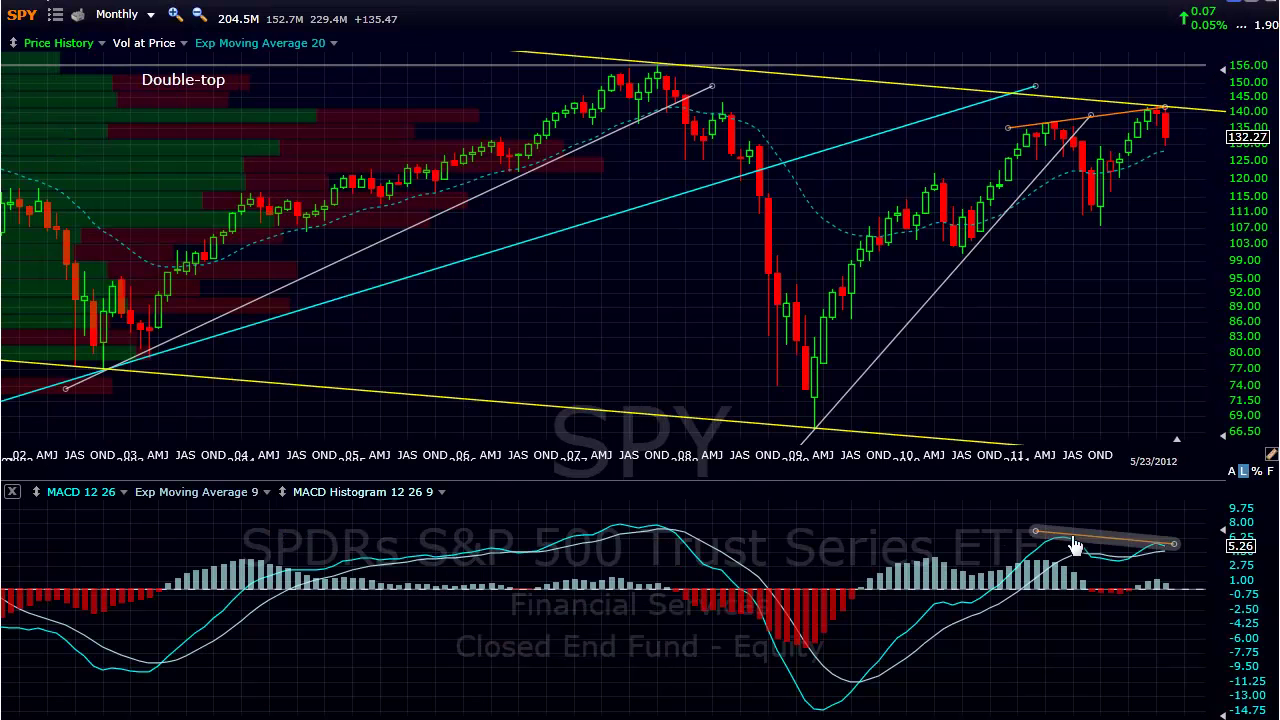
{"action": "left_click_drag", "start_coordinate": [1118, 545], "coordinate": [1127, 573]}
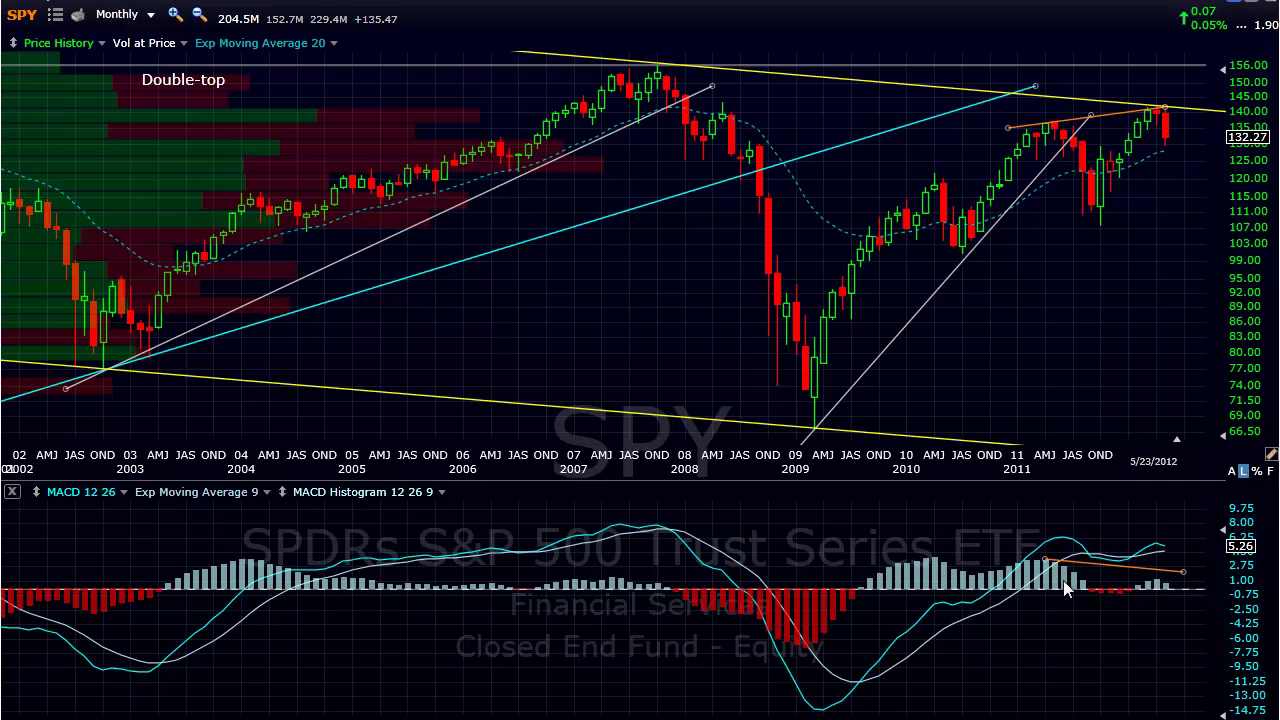
{"action": "left_click_drag", "start_coordinate": [1183, 572], "coordinate": [1183, 583]}
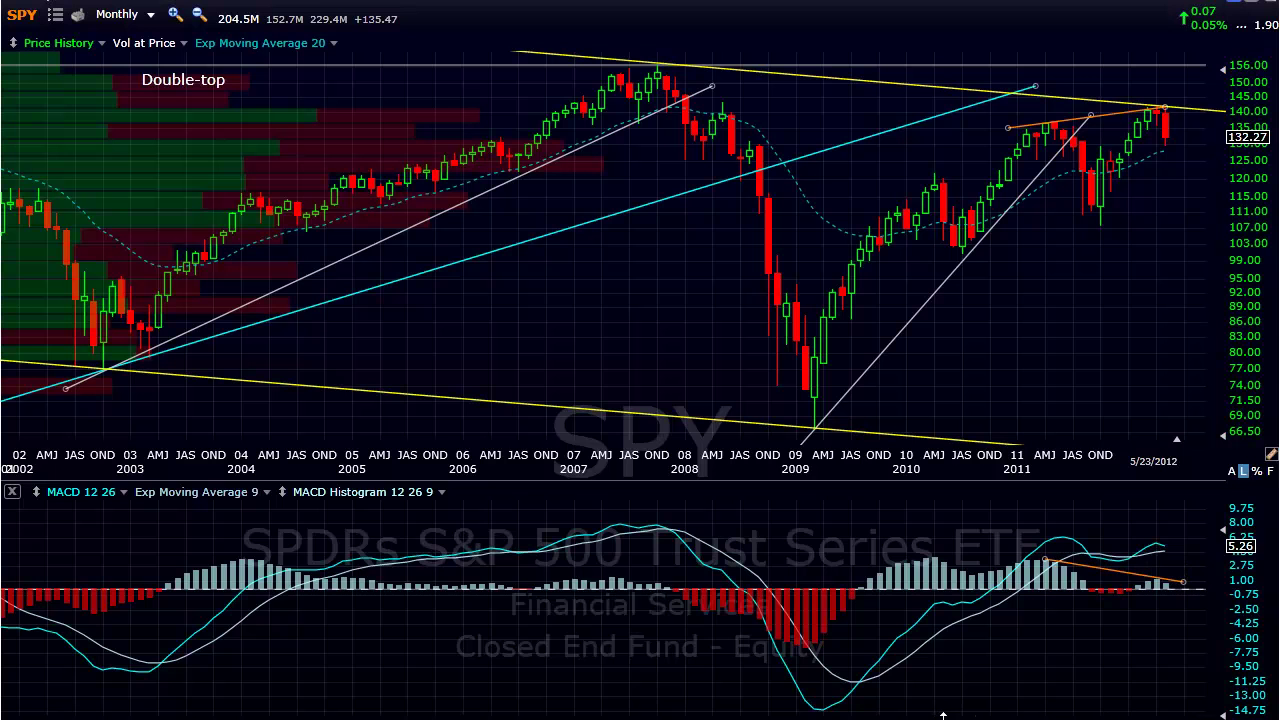
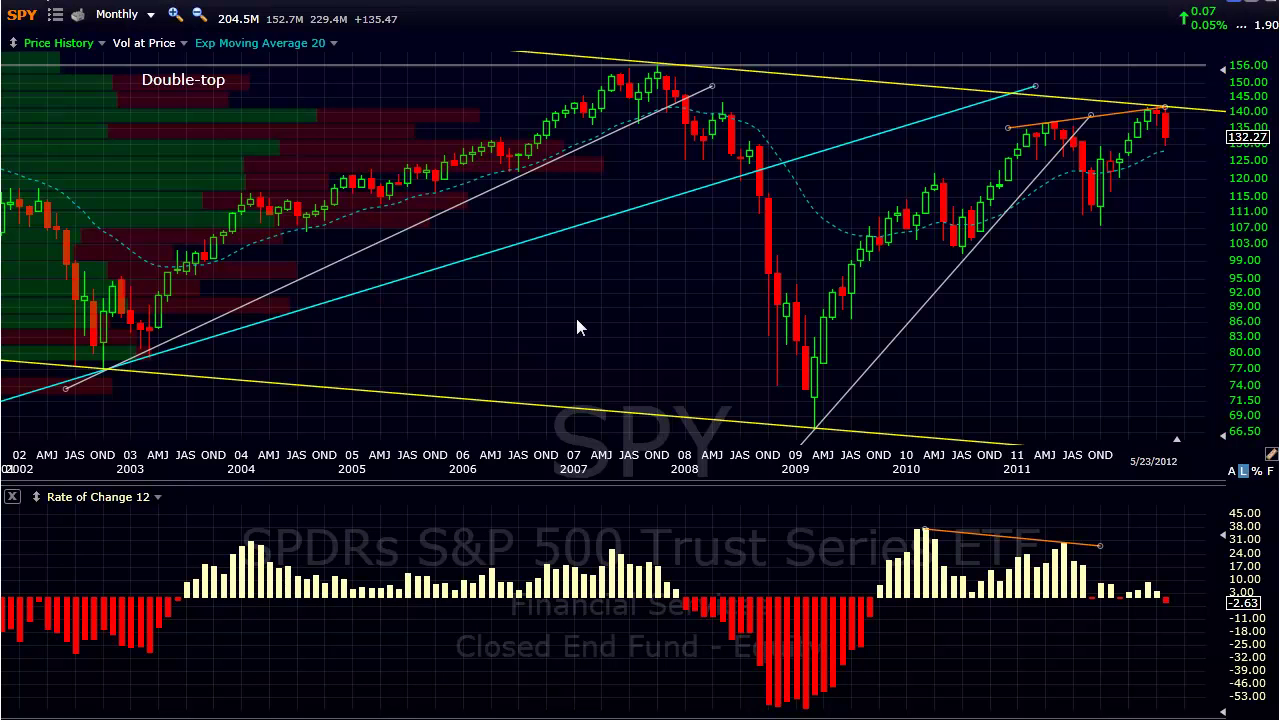
- Compare the Rate of Change 12 zero-line crossings with the monthly price history, reading the June 2003 bar's values
{"action": "scroll", "coordinate": [577, 320], "scroll_direction": "down", "scroll_amount": 5}
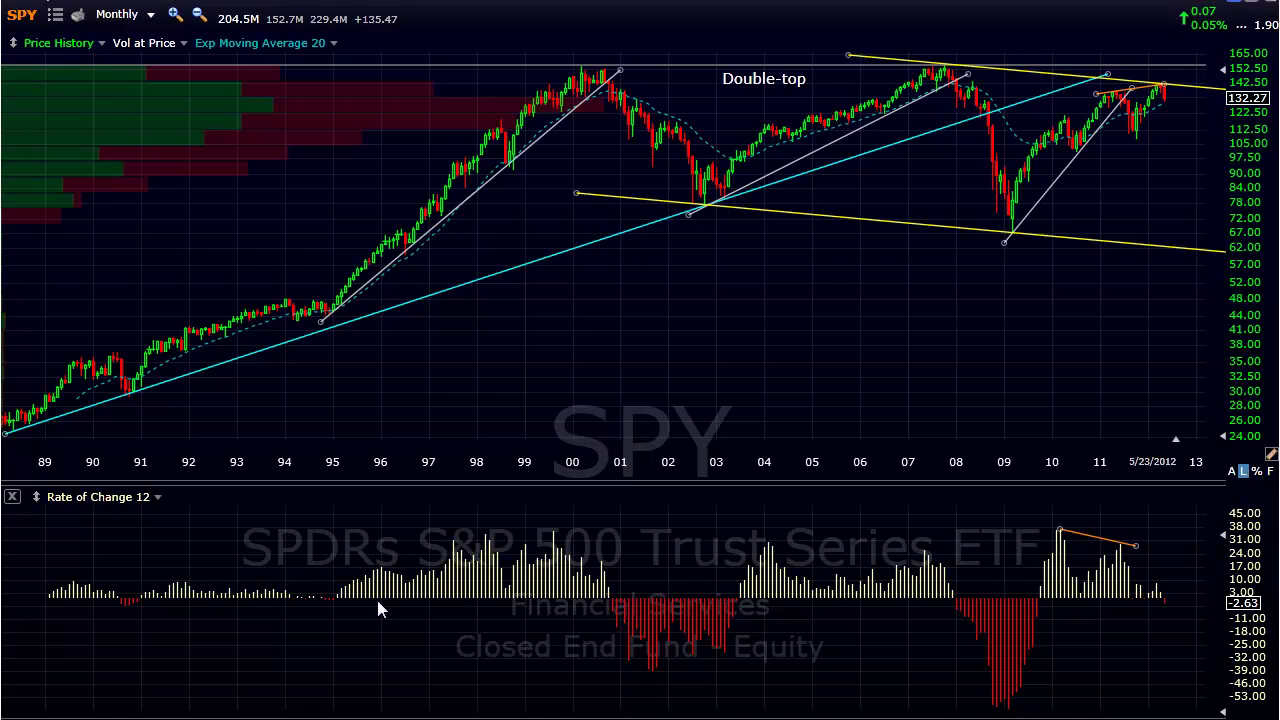
{"action": "left_click", "coordinate": [329, 596]}
{"action": "mouse_move", "coordinate": [117, 601]}
{"action": "mouse_move", "coordinate": [616, 582]}
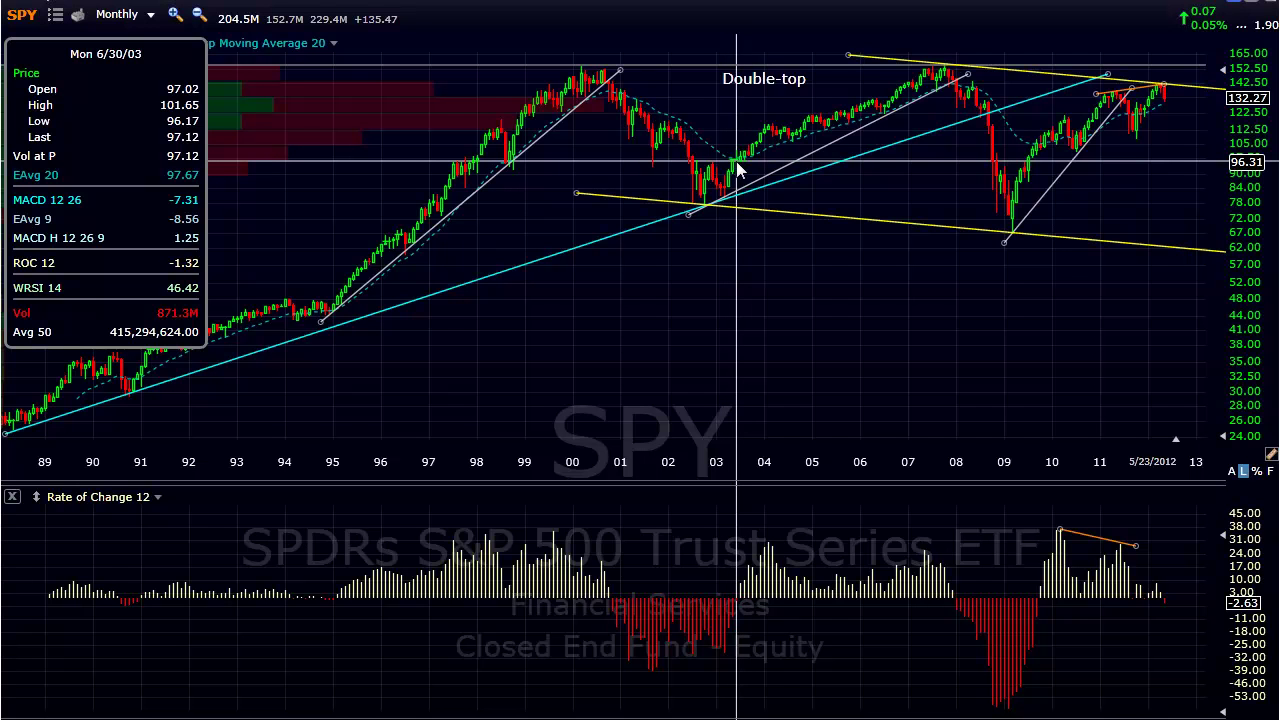
{"action": "left_click", "coordinate": [736, 163]}
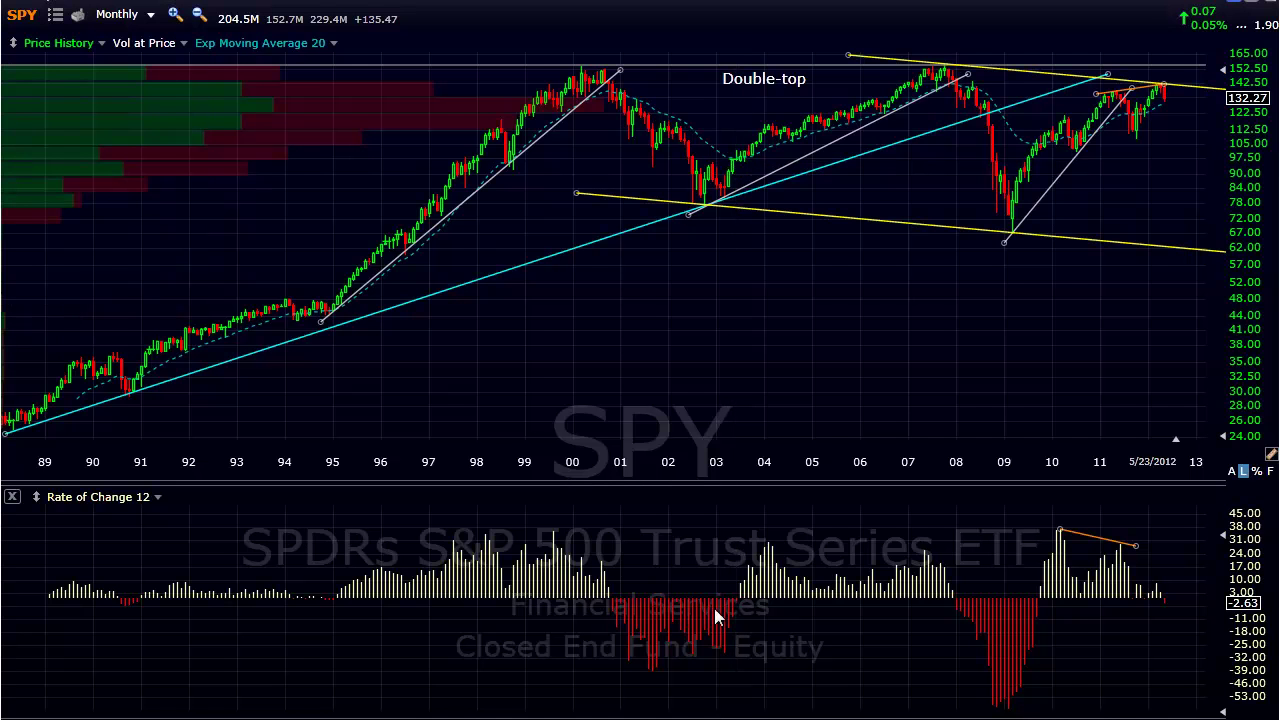
{"action": "left_click", "coordinate": [735, 286]}
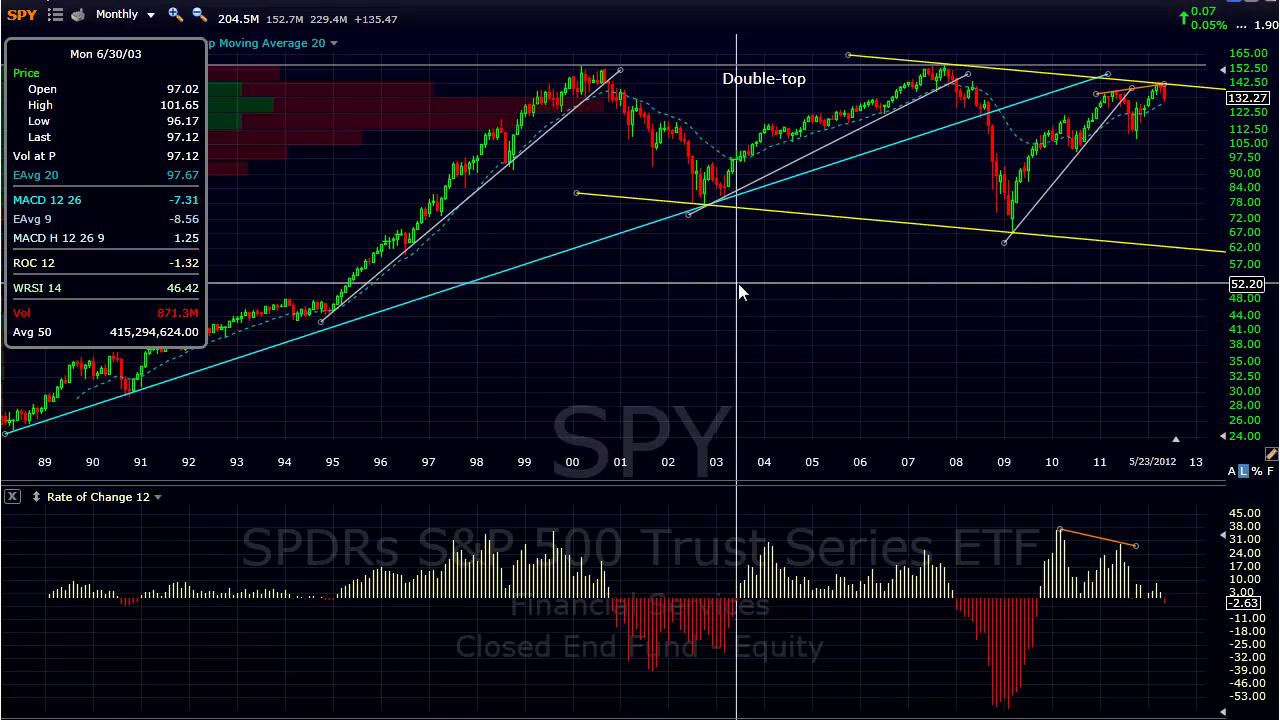
{"action": "left_click", "coordinate": [740, 284]}
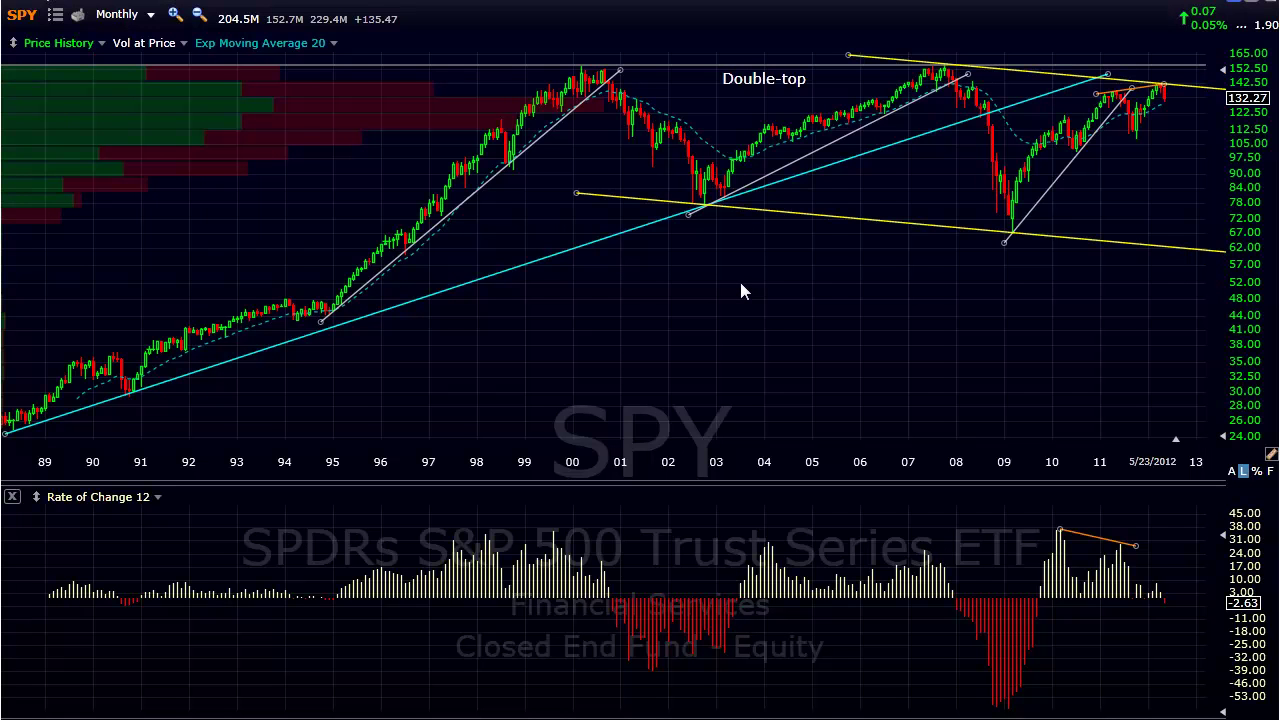
- Examine the Rate of Change 12 bars from the 2008 decline through the 2010 to 2012 peaks
{"action": "left_click", "coordinate": [743, 556]}
{"action": "mouse_move", "coordinate": [1030, 583]}
{"action": "left_click_drag", "start_coordinate": [985, 537], "coordinate": [997, 578]}
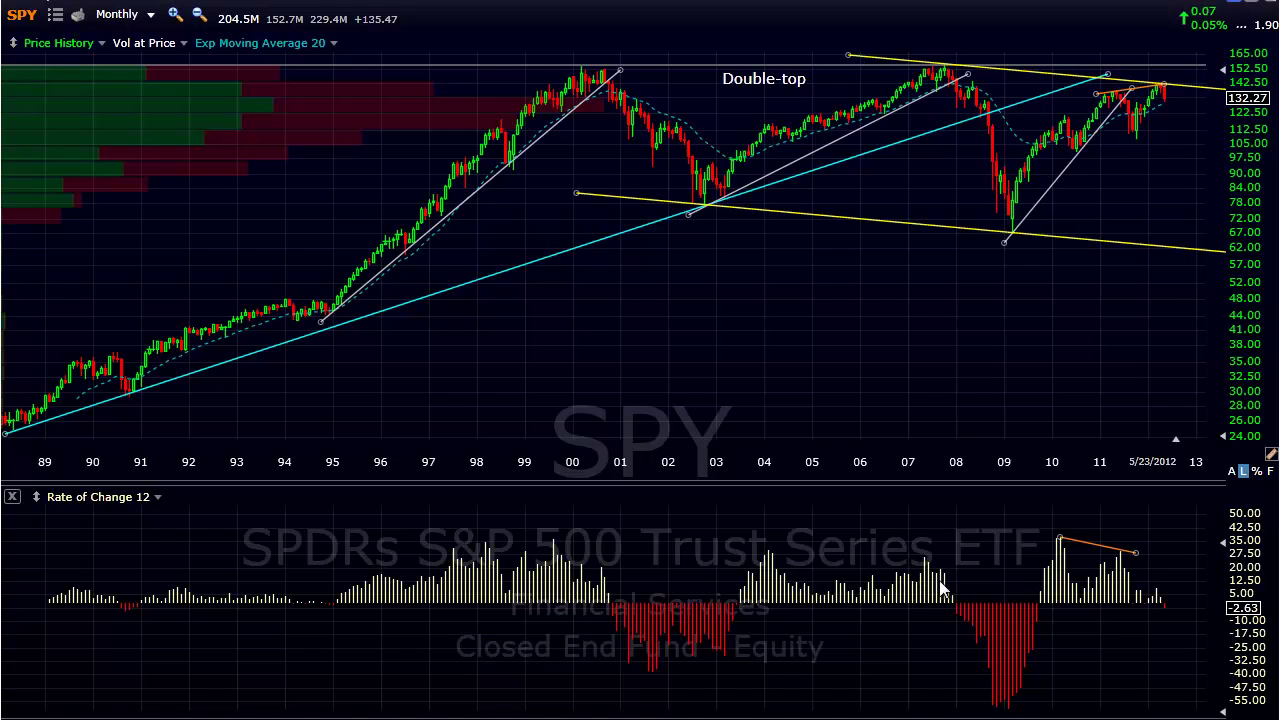
{"action": "scroll", "coordinate": [940, 596], "scroll_direction": "up", "scroll_amount": 5}
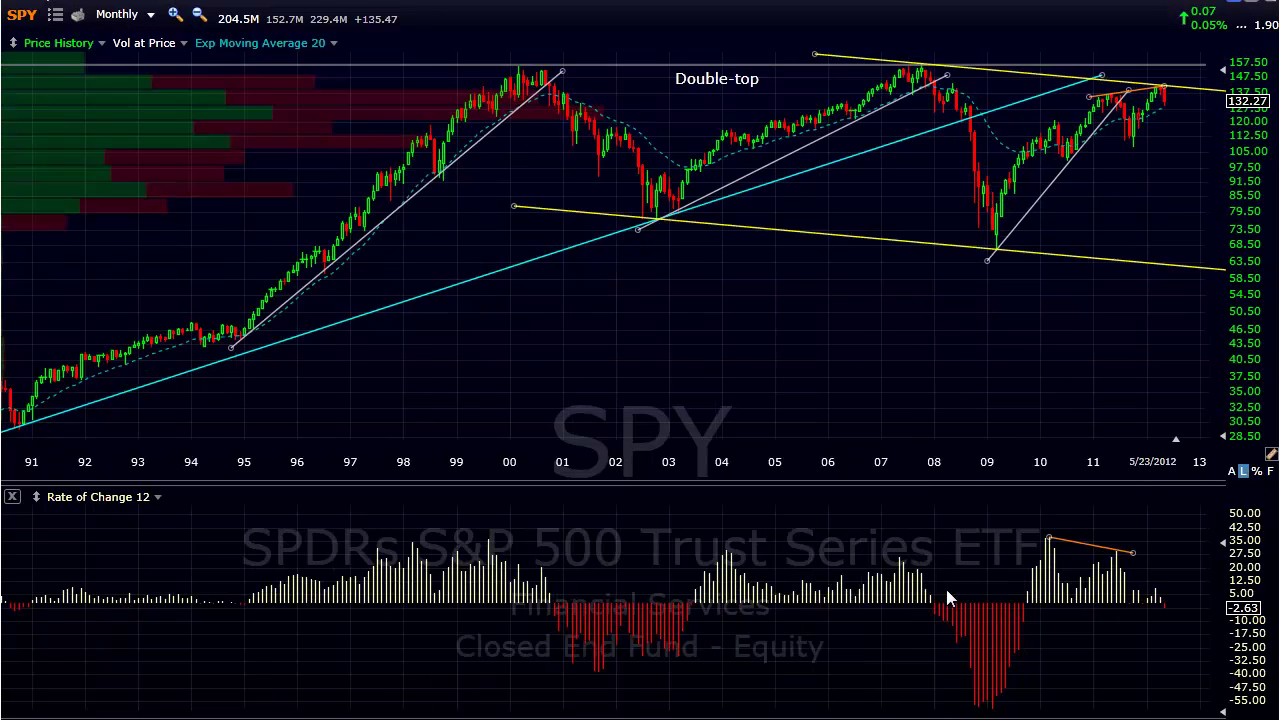
{"action": "scroll", "coordinate": [948, 598], "scroll_direction": "up", "scroll_amount": 5}
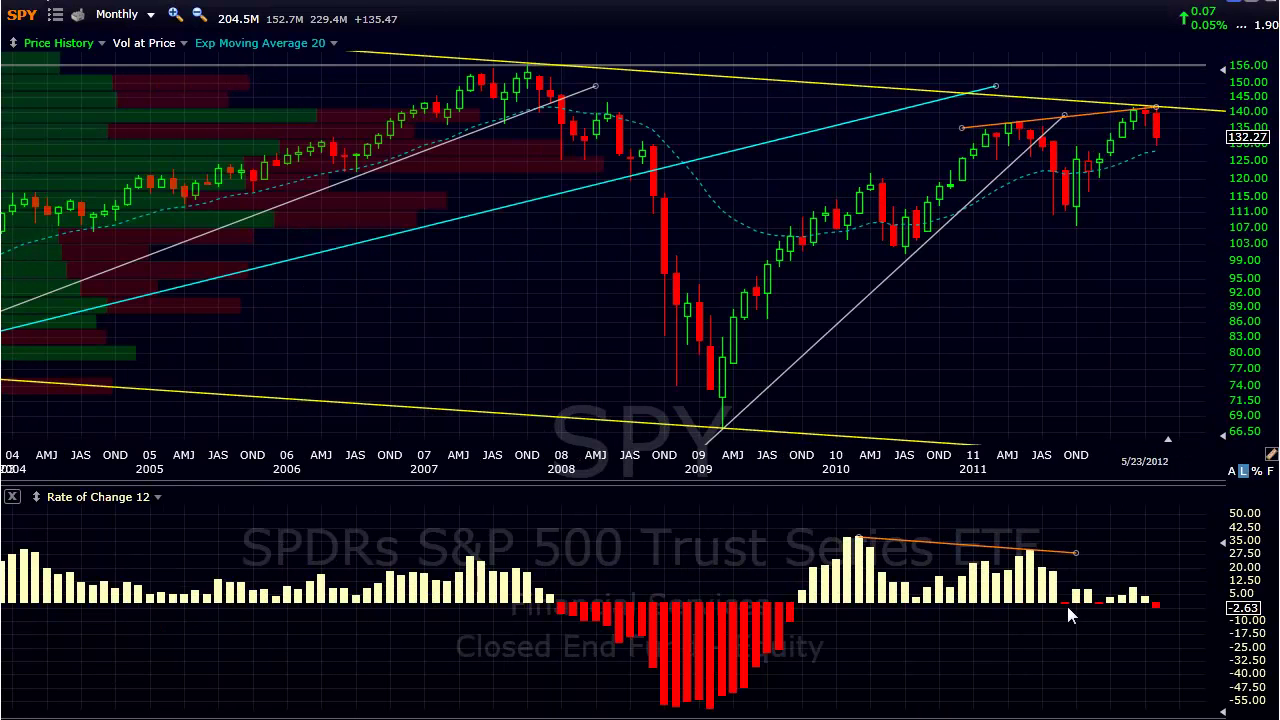
{"action": "mouse_move", "coordinate": [1066, 603]}
{"action": "scroll", "coordinate": [823, 686], "scroll_direction": "down", "scroll_amount": 1}
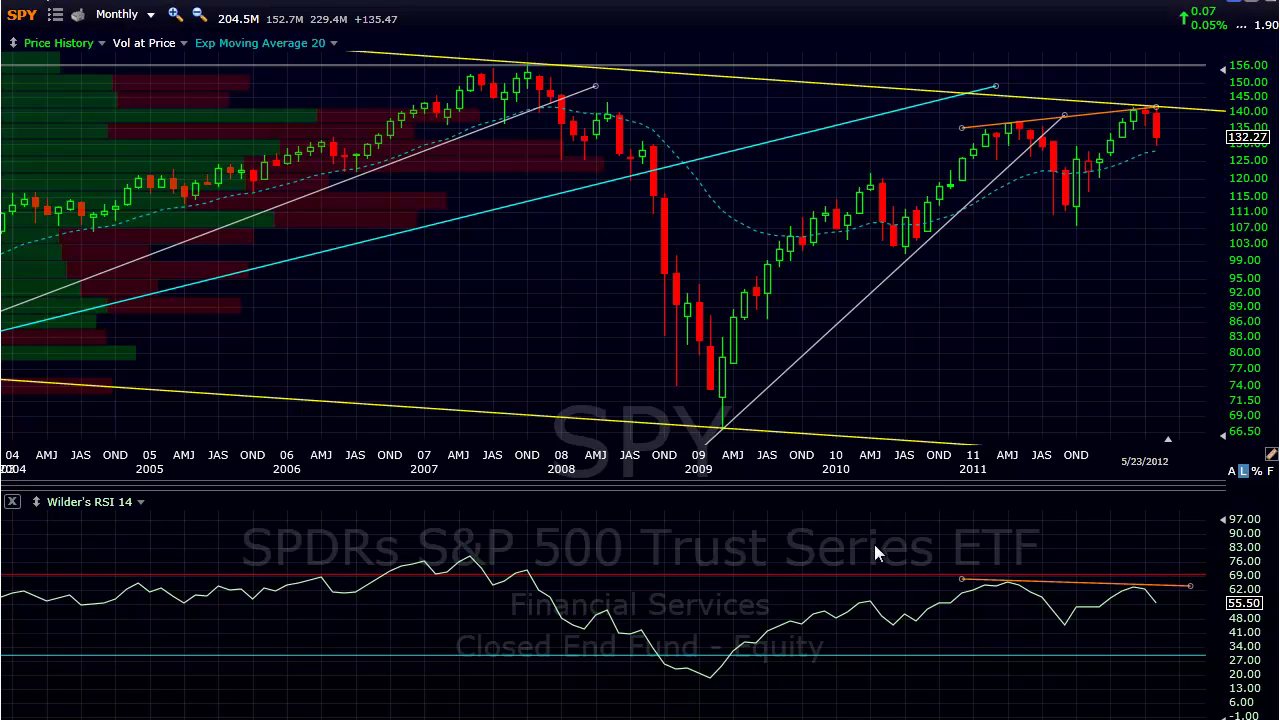
- Examine Wilder's RSI 14 against the monthly price highs over a longer time span
{"action": "scroll", "coordinate": [873, 556], "scroll_direction": "down", "scroll_amount": 5}
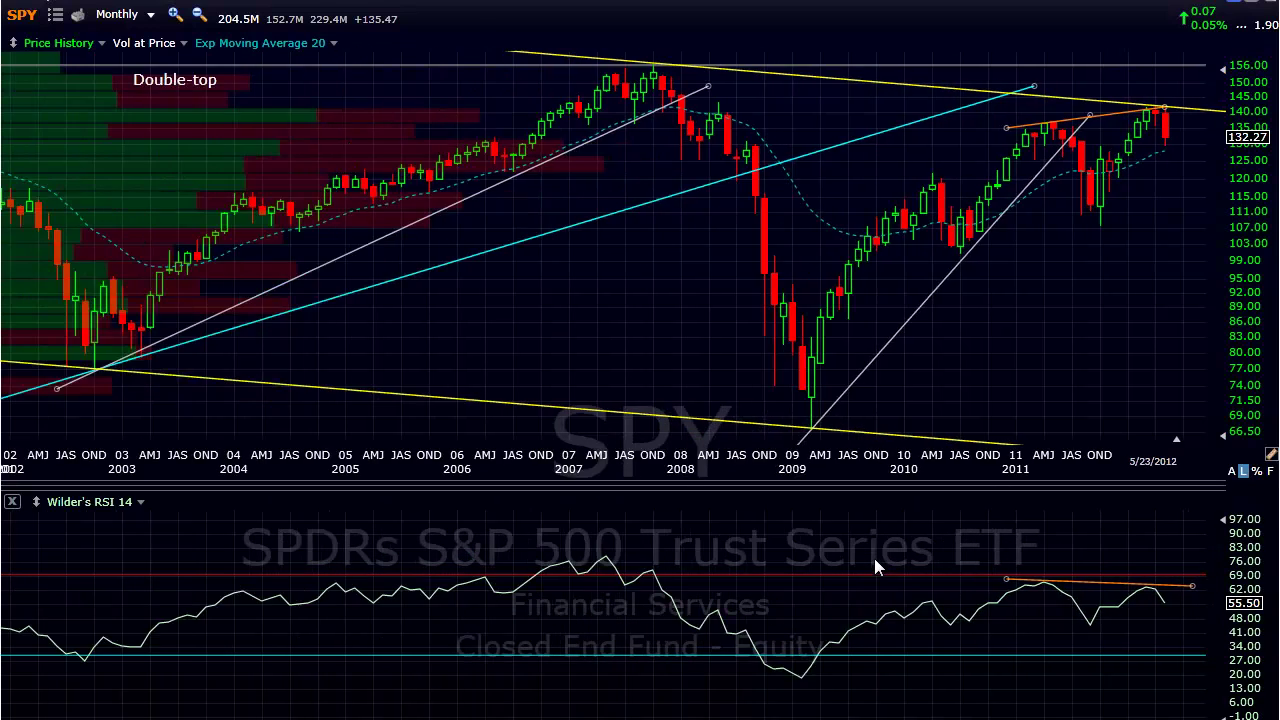
{"action": "scroll", "coordinate": [875, 558], "scroll_direction": "down", "scroll_amount": 4}
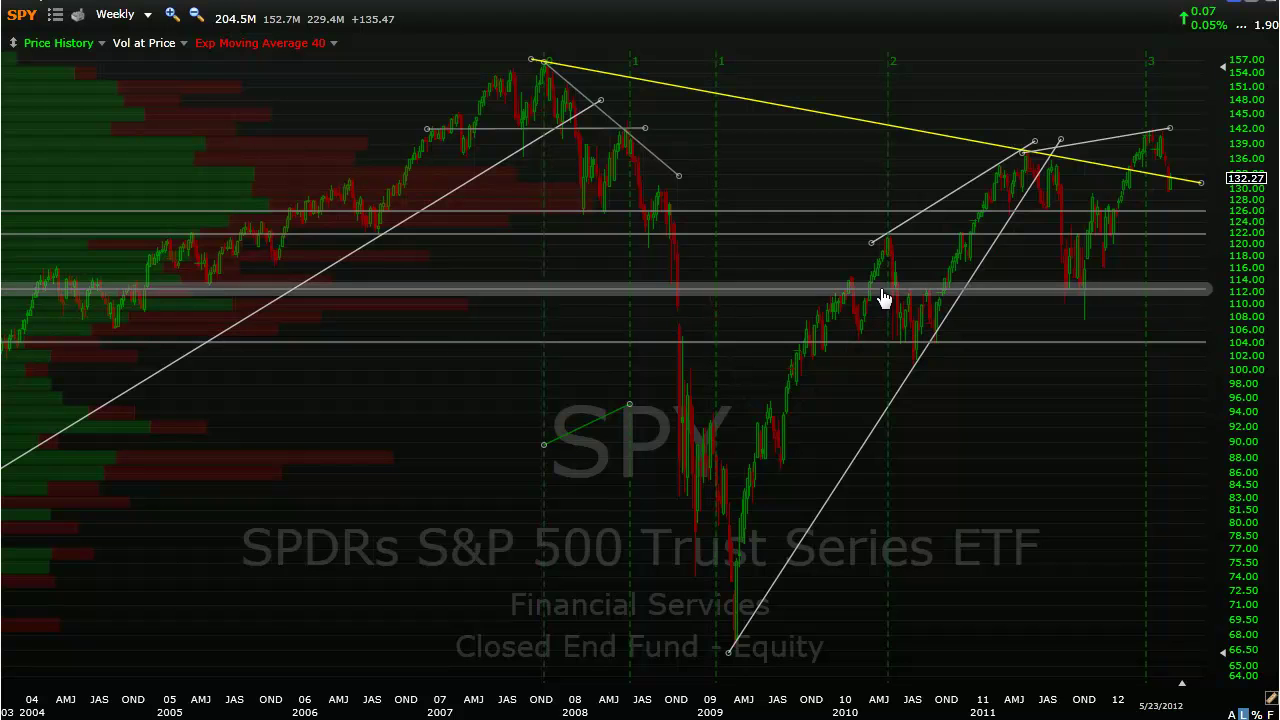
- Examine the weekly chart's yellow trendline from the 2007 peak to the early 2012 breakout
{"action": "mouse_move", "coordinate": [888, 259]}
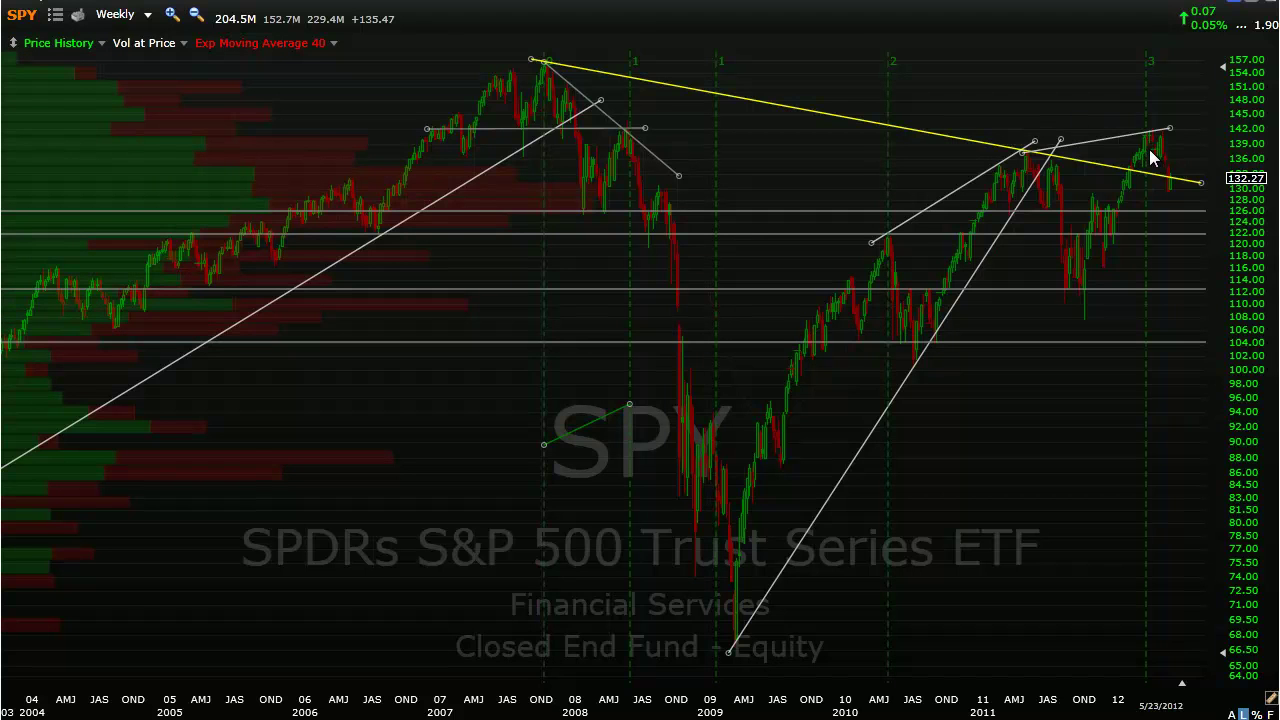
{"action": "mouse_move", "coordinate": [1149, 158]}
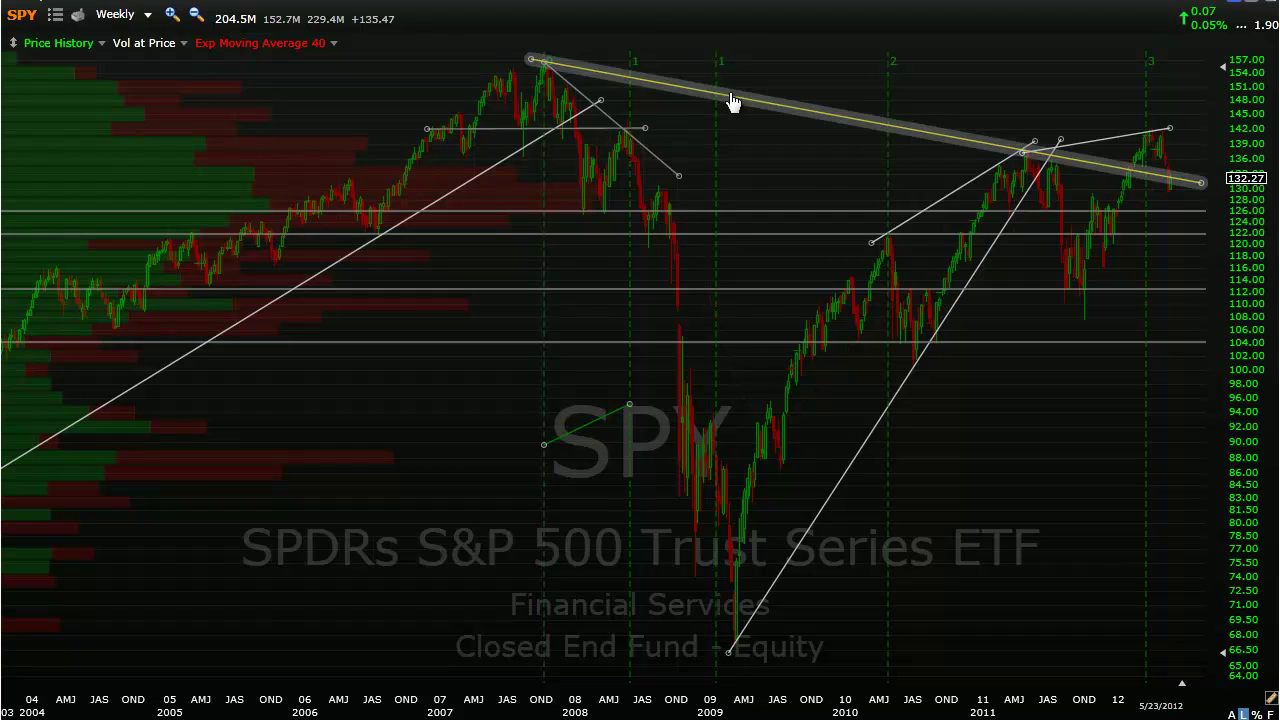
{"action": "left_click", "coordinate": [544, 76]}
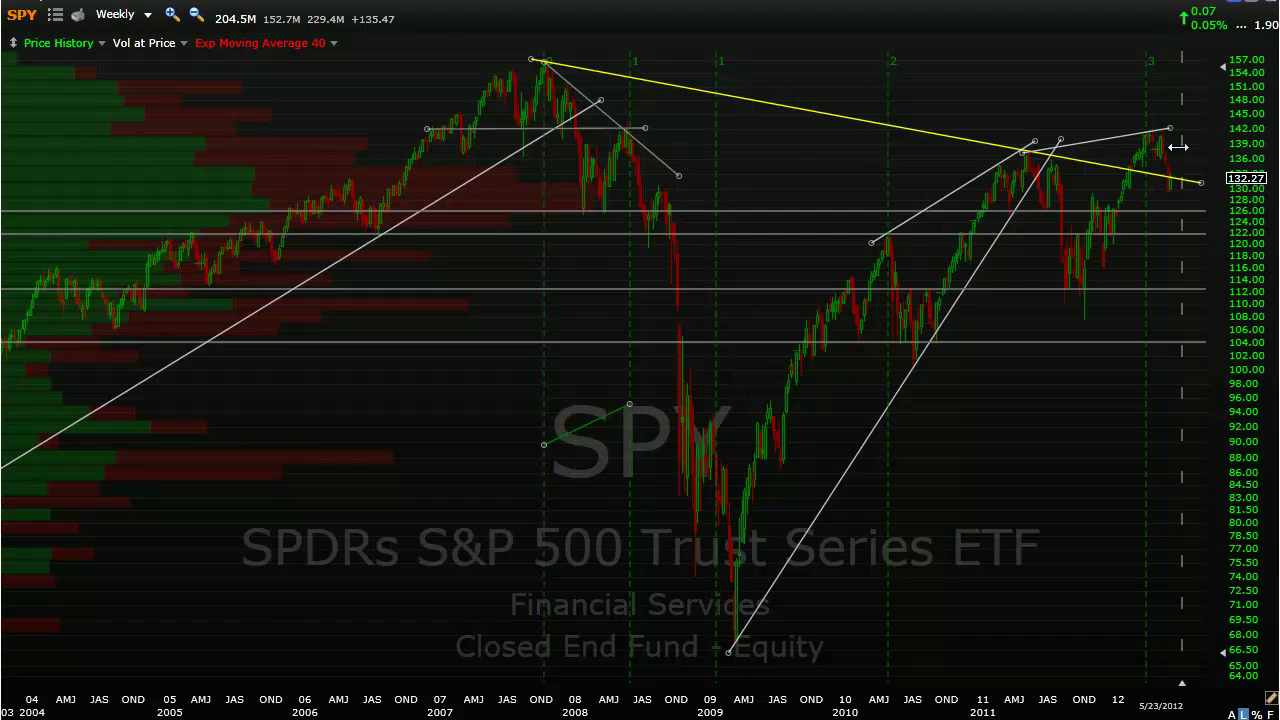
{"action": "left_click", "coordinate": [1136, 180]}
{"action": "left_click_drag", "start_coordinate": [938, 153], "coordinate": [1140, 156]}
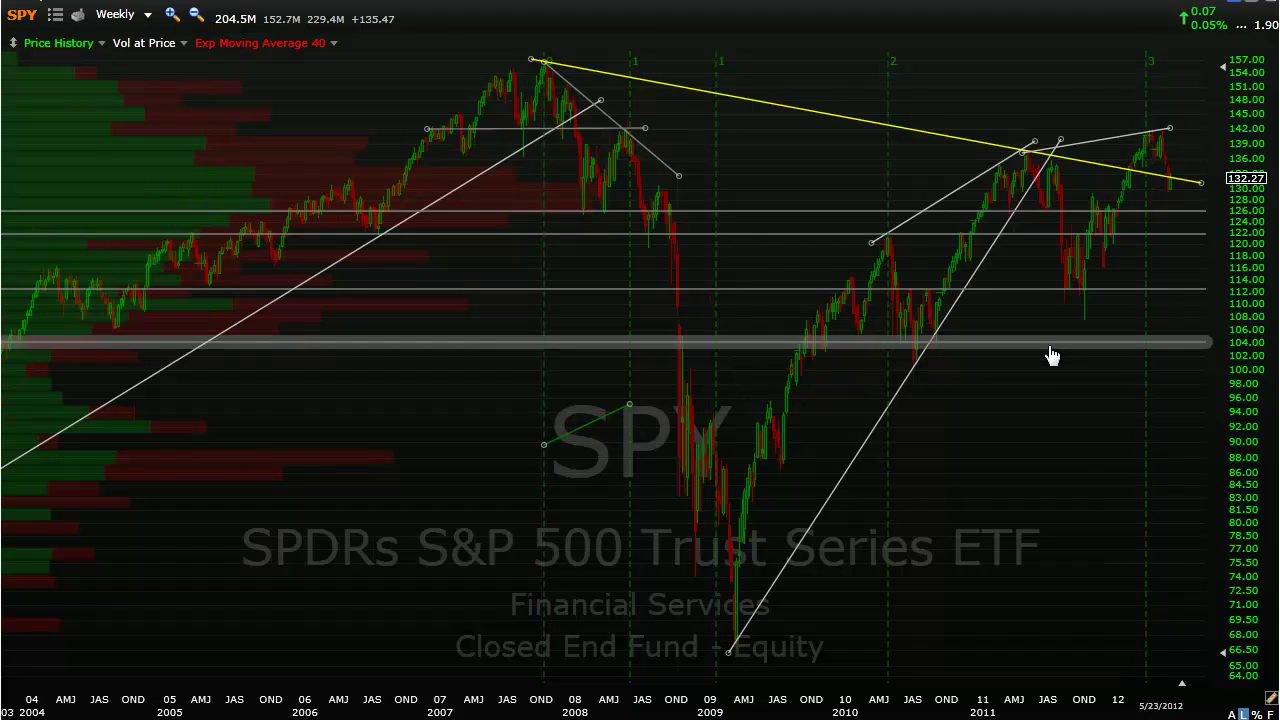
- Read the values of the January and February 2012 weekly bars near the yellow trendline, and review its longer-term course
{"action": "scroll", "coordinate": [1043, 423], "scroll_direction": "up", "scroll_amount": 3}
{"action": "scroll", "coordinate": [1043, 423], "scroll_direction": "up", "scroll_amount": 2}
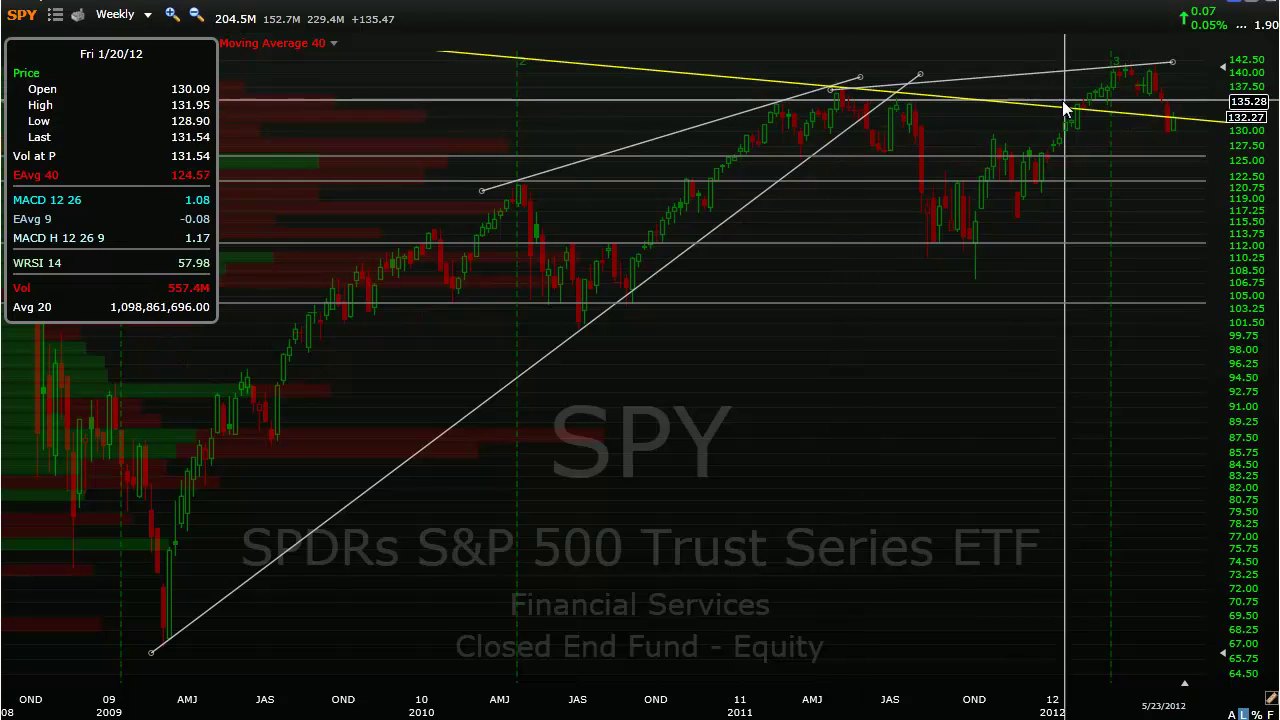
{"action": "middle_click", "coordinate": [1103, 88]}
{"action": "middle_click", "coordinate": [1095, 84]}
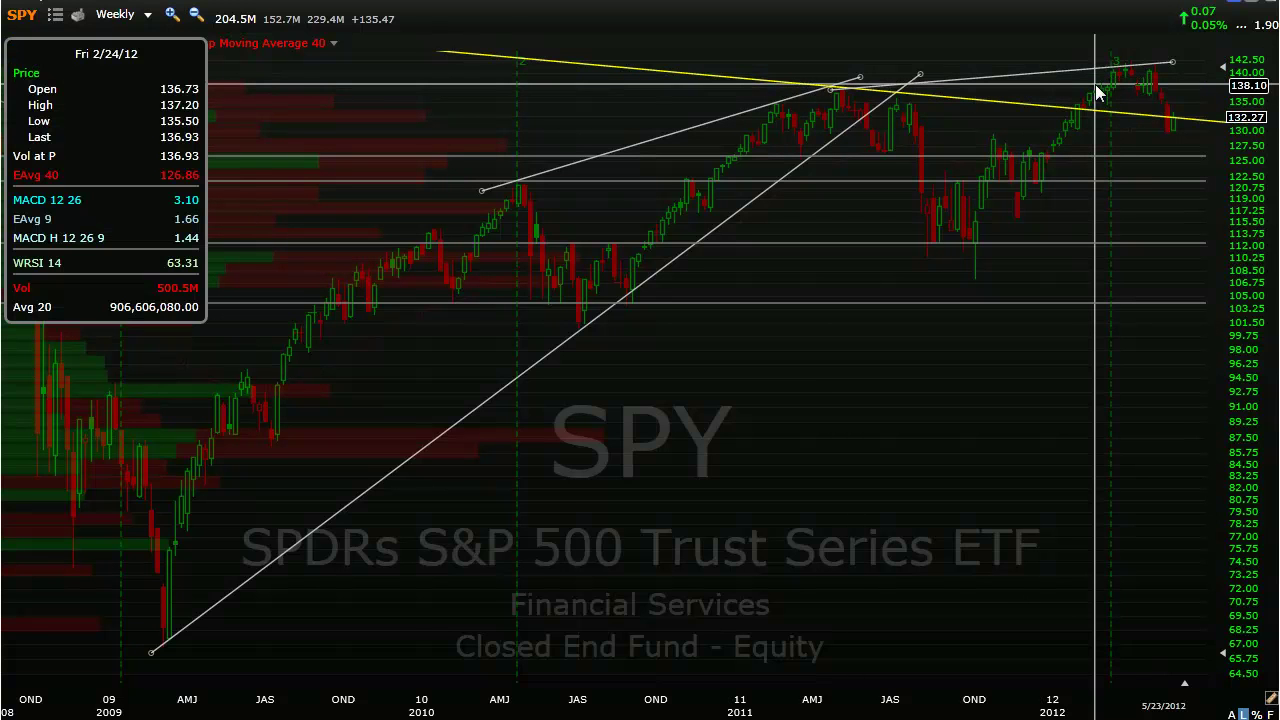
{"action": "middle_click", "coordinate": [1095, 84]}
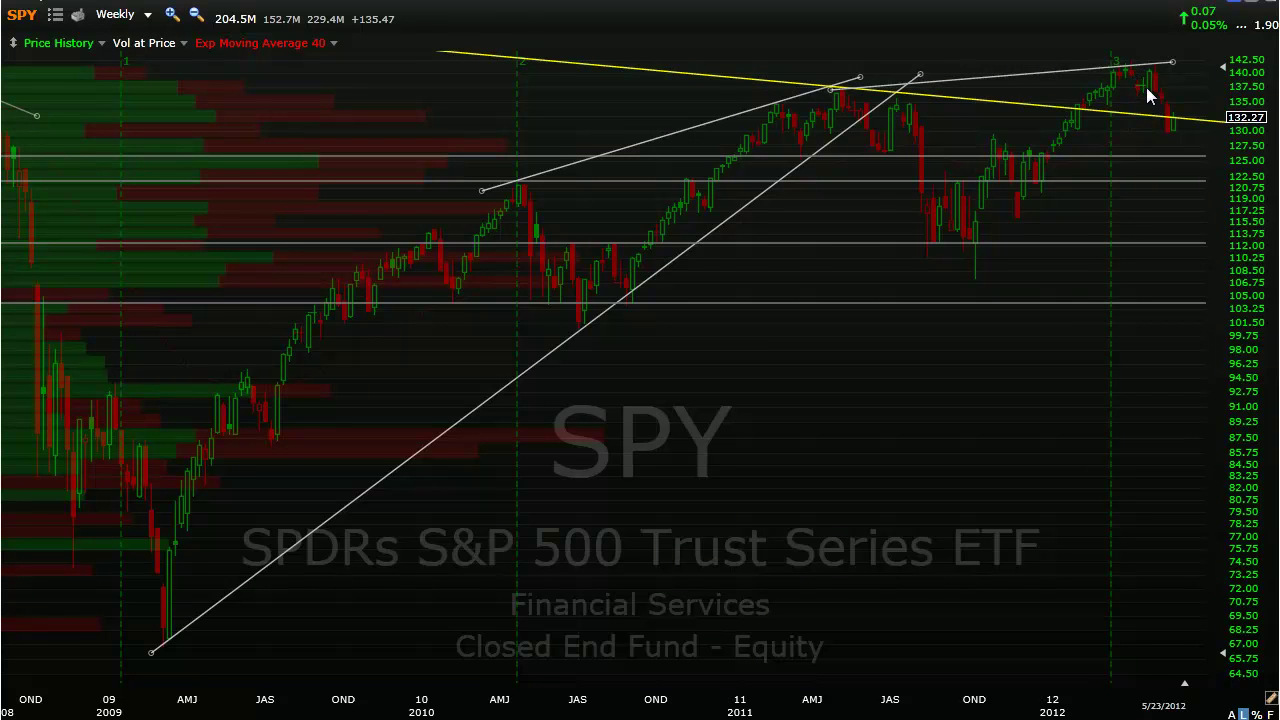
{"action": "middle_click", "coordinate": [1083, 86]}
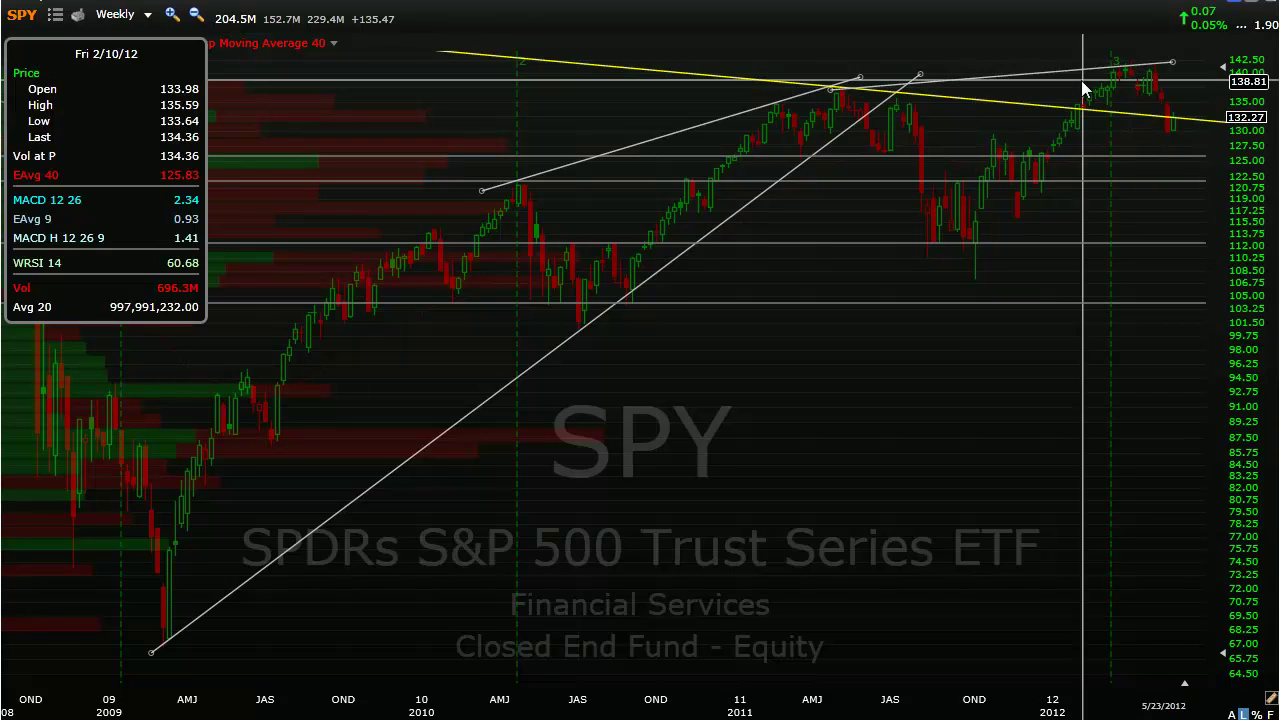
{"action": "middle_click", "coordinate": [1077, 88]}
{"action": "scroll", "coordinate": [889, 402], "scroll_direction": "down", "scroll_amount": 5}
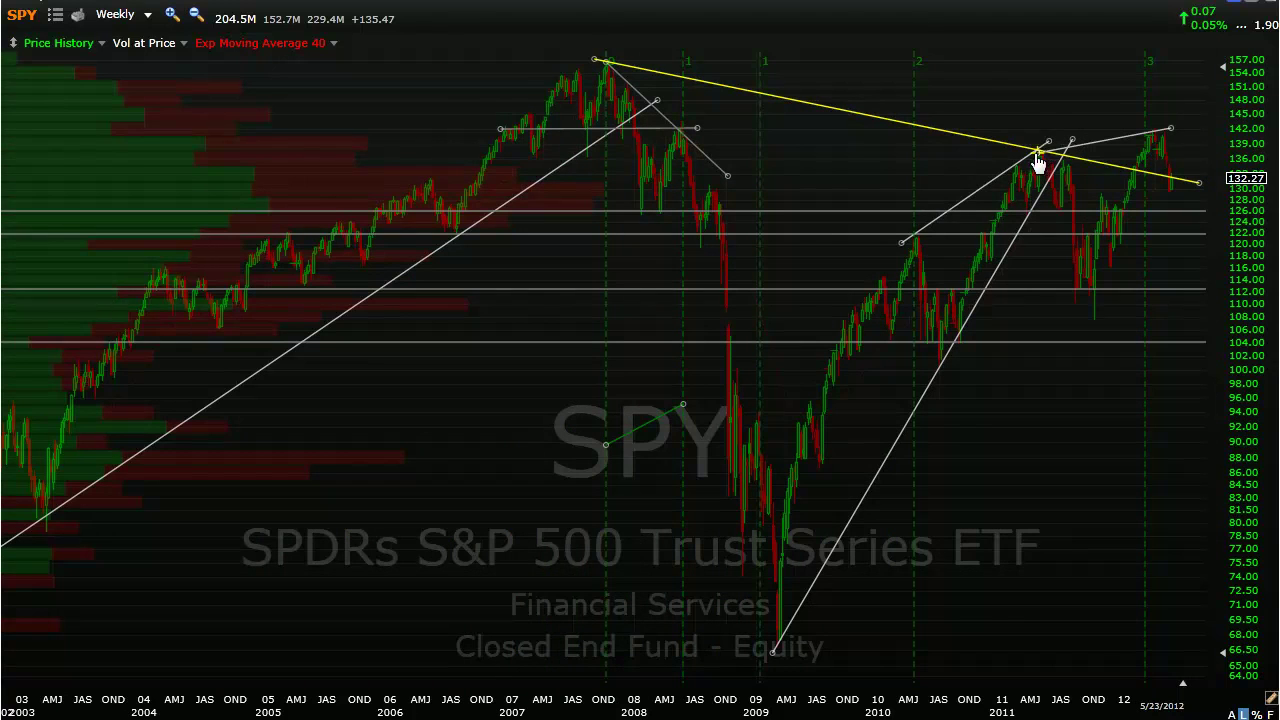
{"action": "middle_click", "coordinate": [986, 152]}
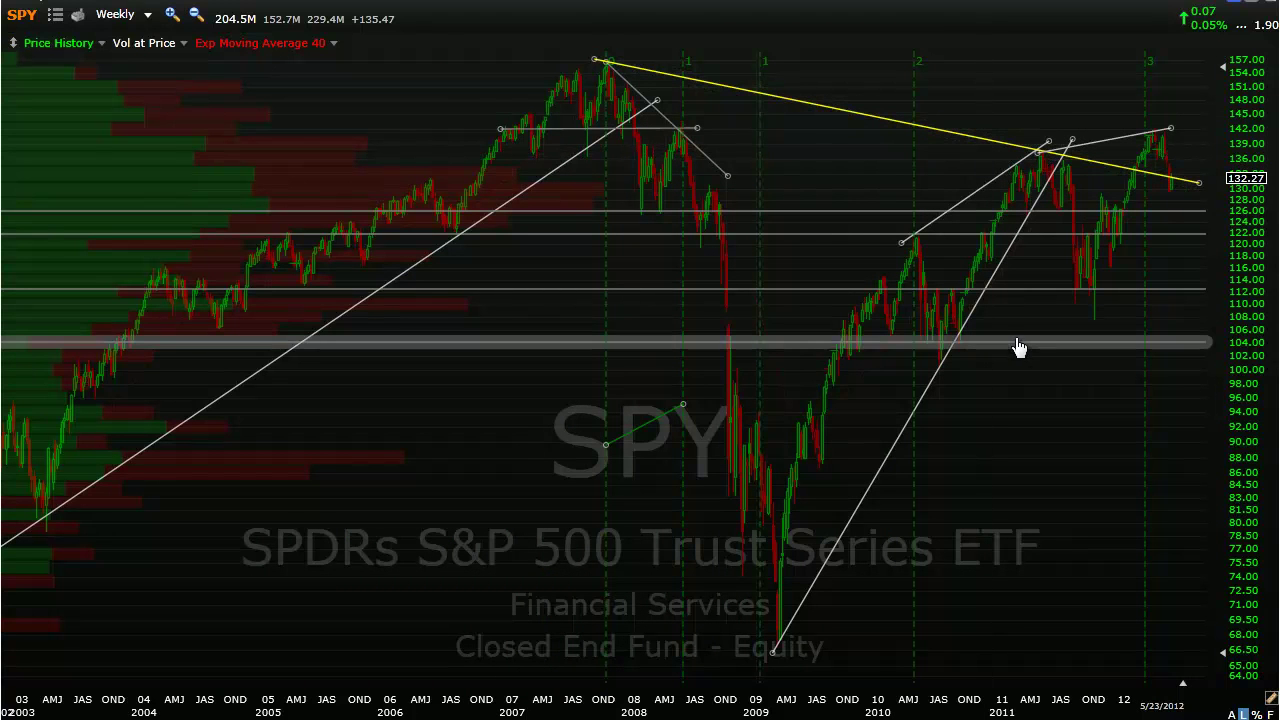
- Reveal the MACD and Wilder's RSI 14 panes below the weekly price chart and give the MACD pane more height
{"action": "left_click_drag", "start_coordinate": [846, 716], "coordinate": [832, 505]}
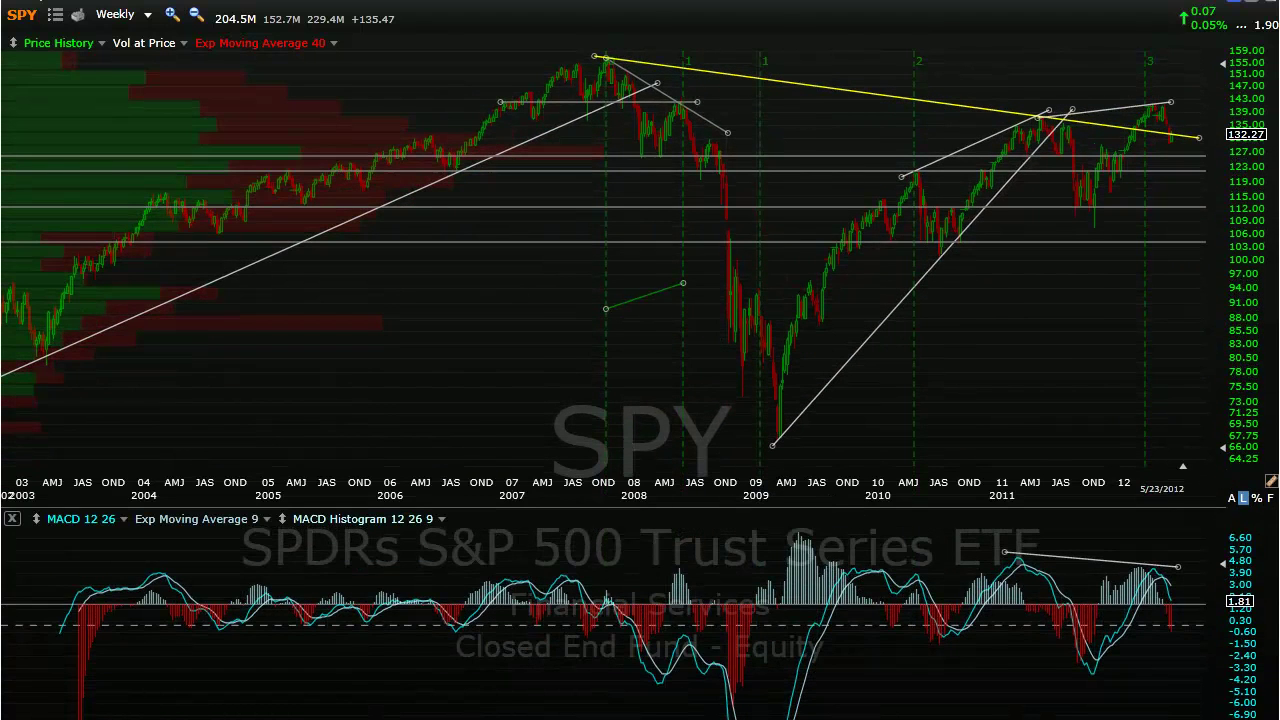
{"action": "left_click_drag", "start_coordinate": [830, 716], "coordinate": [862, 648]}
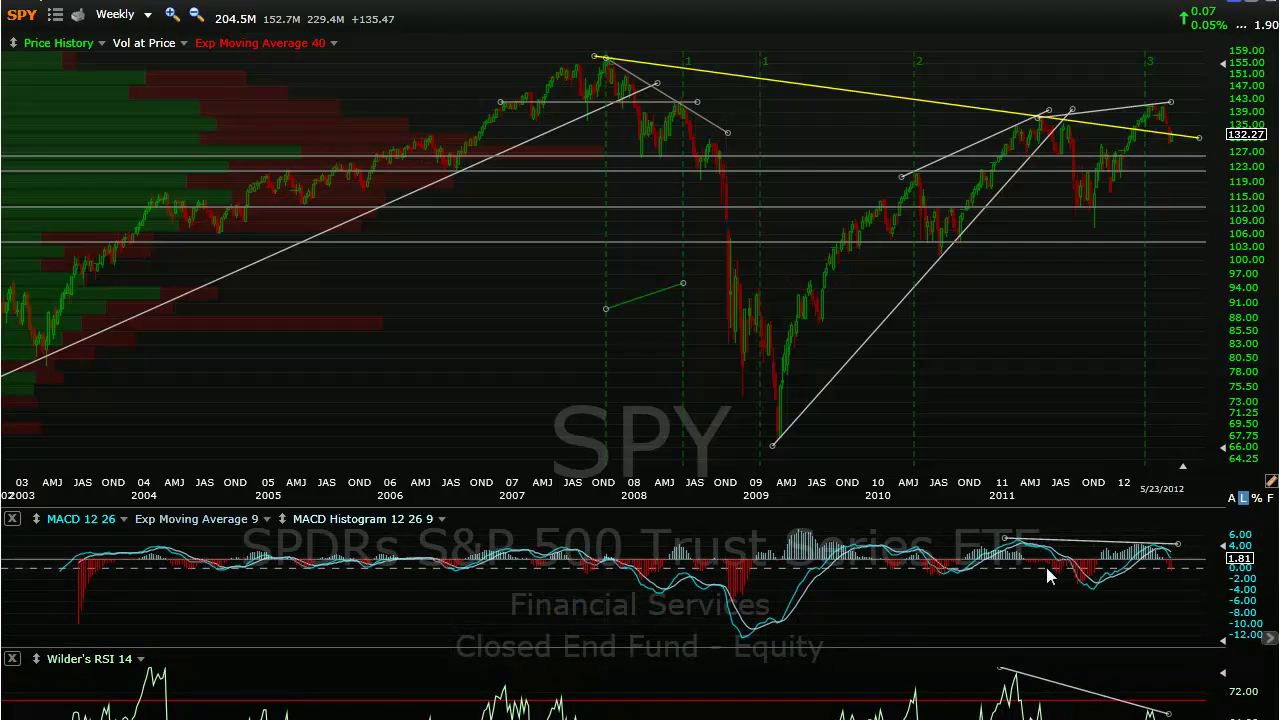
{"action": "left_click_drag", "start_coordinate": [925, 500], "coordinate": [925, 452]}
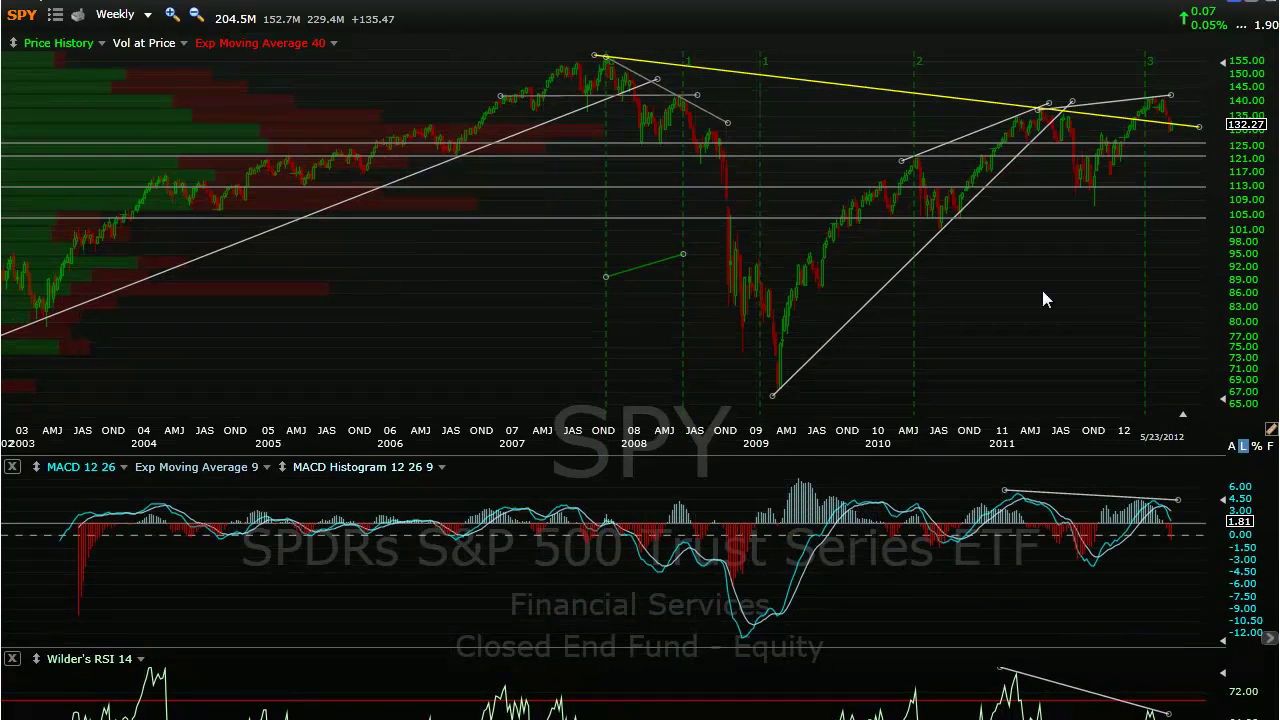
- Collapse the weekly MACD pane to a thin strip and expand the Wilder's RSI 14 pane
{"action": "scroll", "coordinate": [1059, 332], "scroll_direction": "up", "scroll_amount": 2}
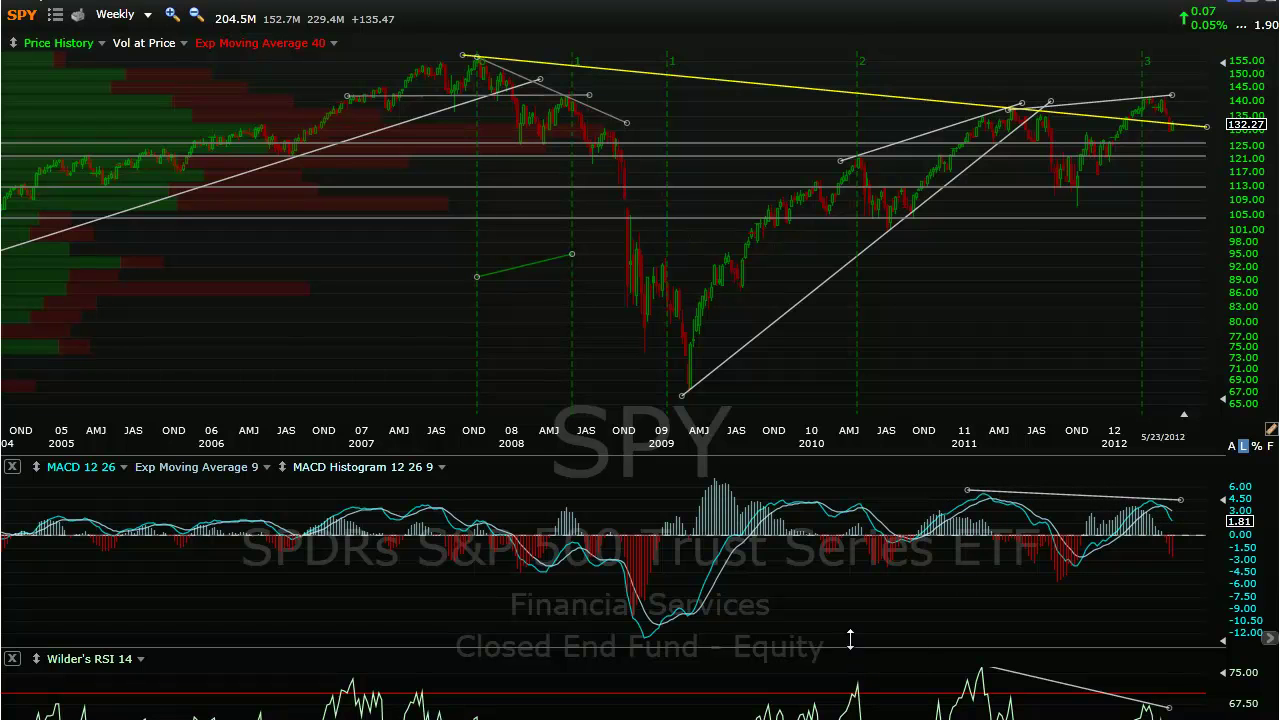
{"action": "left_click_drag", "start_coordinate": [854, 650], "coordinate": [854, 490]}
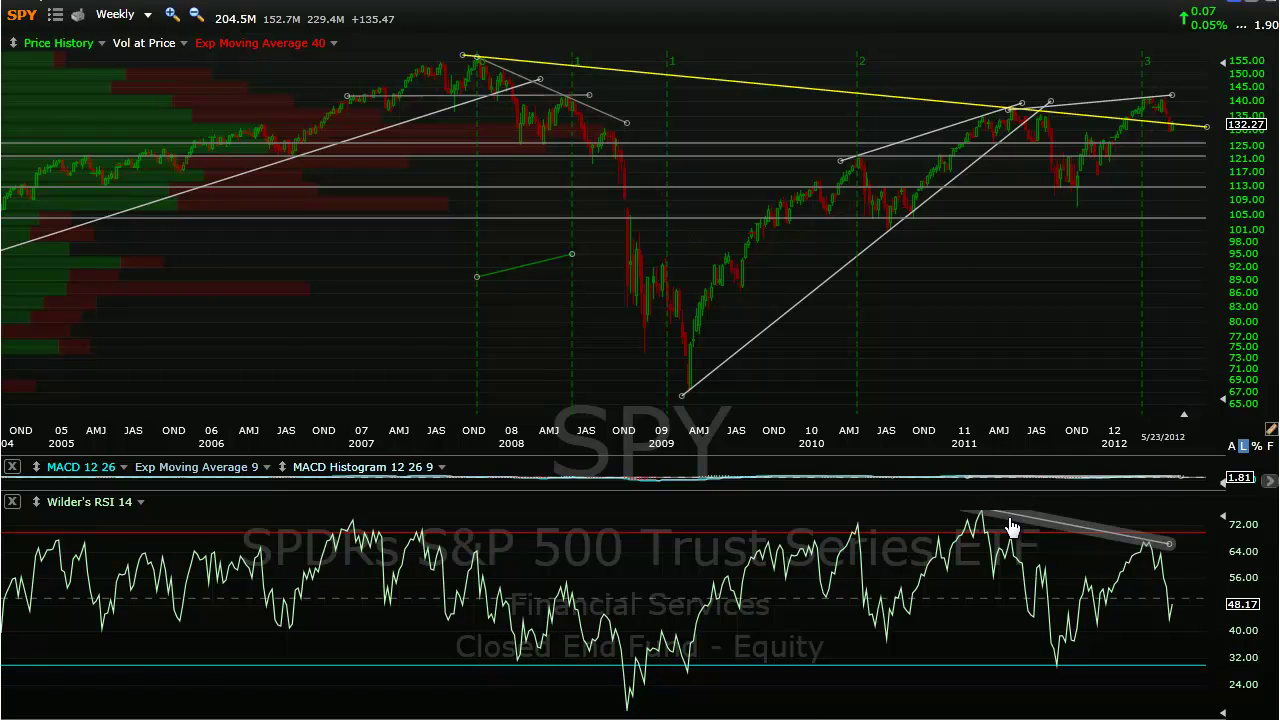
- Shift the declining trendline across the 2011 and 2012 RSI peaks slightly later in time
{"action": "left_click_drag", "start_coordinate": [1043, 533], "coordinate": [1054, 533]}
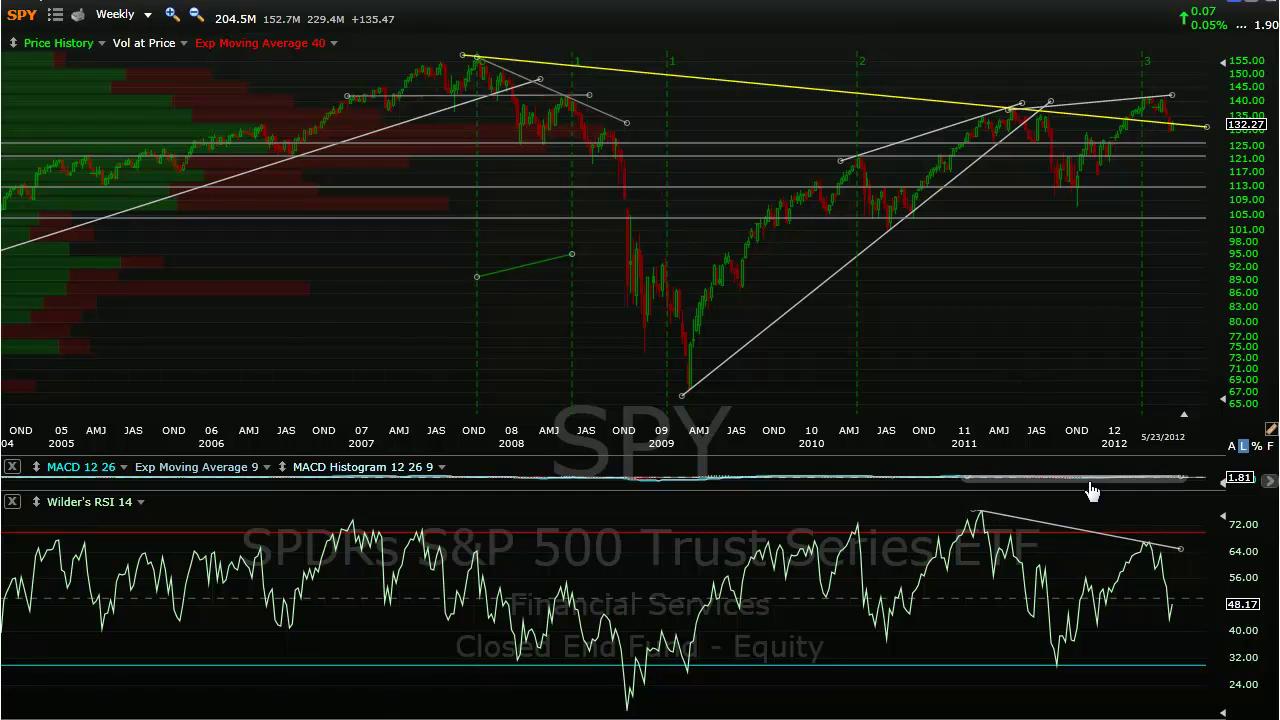
- Switch the SPY chart to the daily timeframe and read the values of the May 2, 2011 peak bar
{"action": "key", "text": "d"}
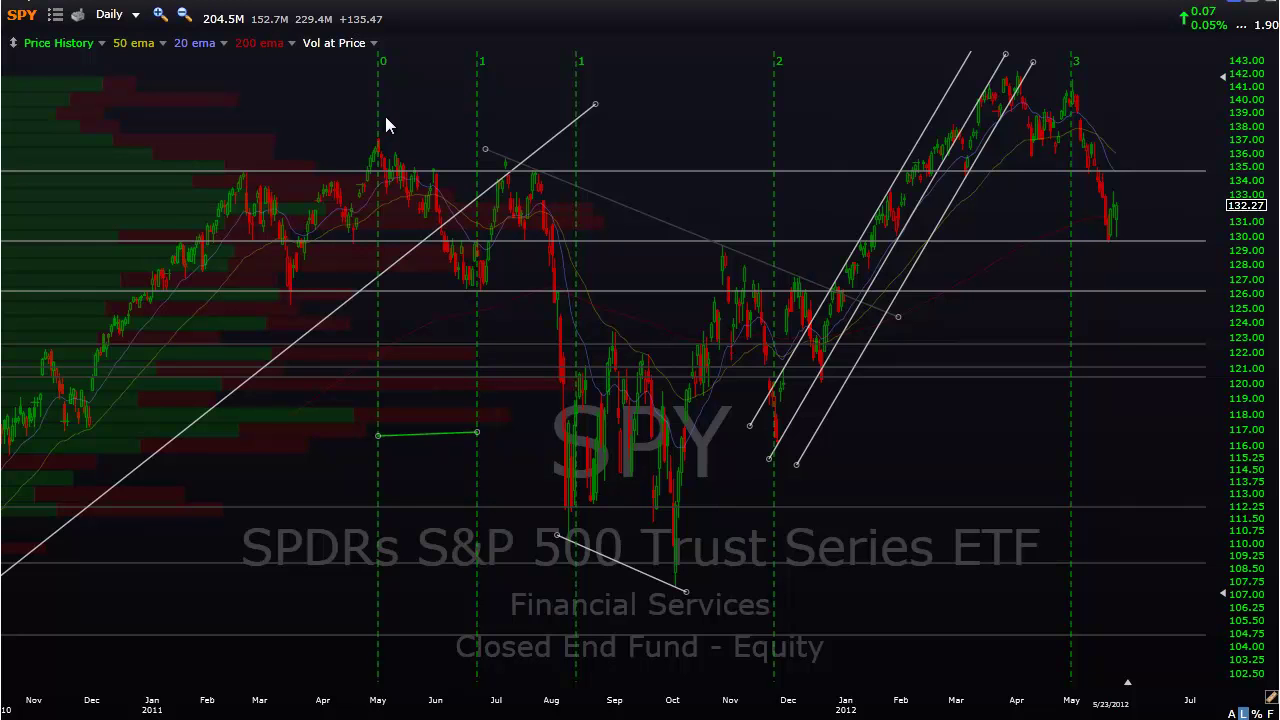
{"action": "mouse_move", "coordinate": [385, 126]}
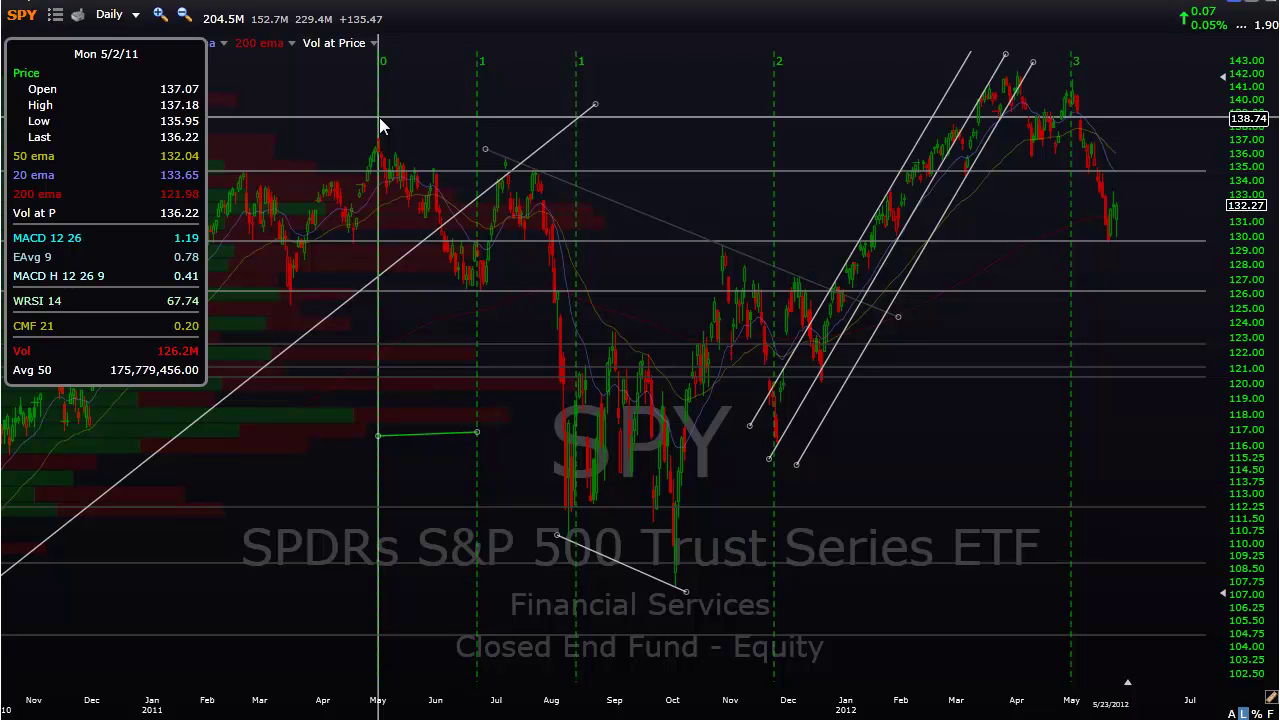
{"action": "left_click_drag", "start_coordinate": [379, 118], "coordinate": [379, 118]}
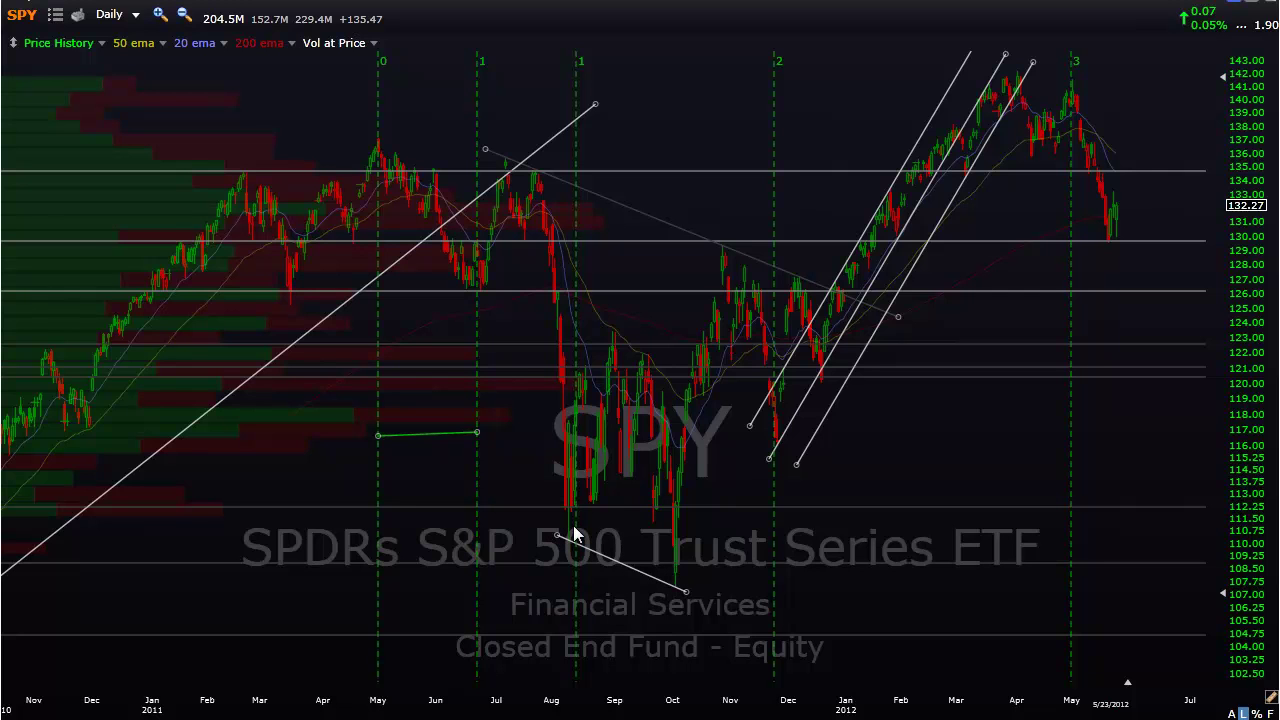
- Examine the daily chart's rising channel from the late November 2011 low and the May 2012 decline toward the horizontal support
{"action": "left_click", "coordinate": [773, 472]}
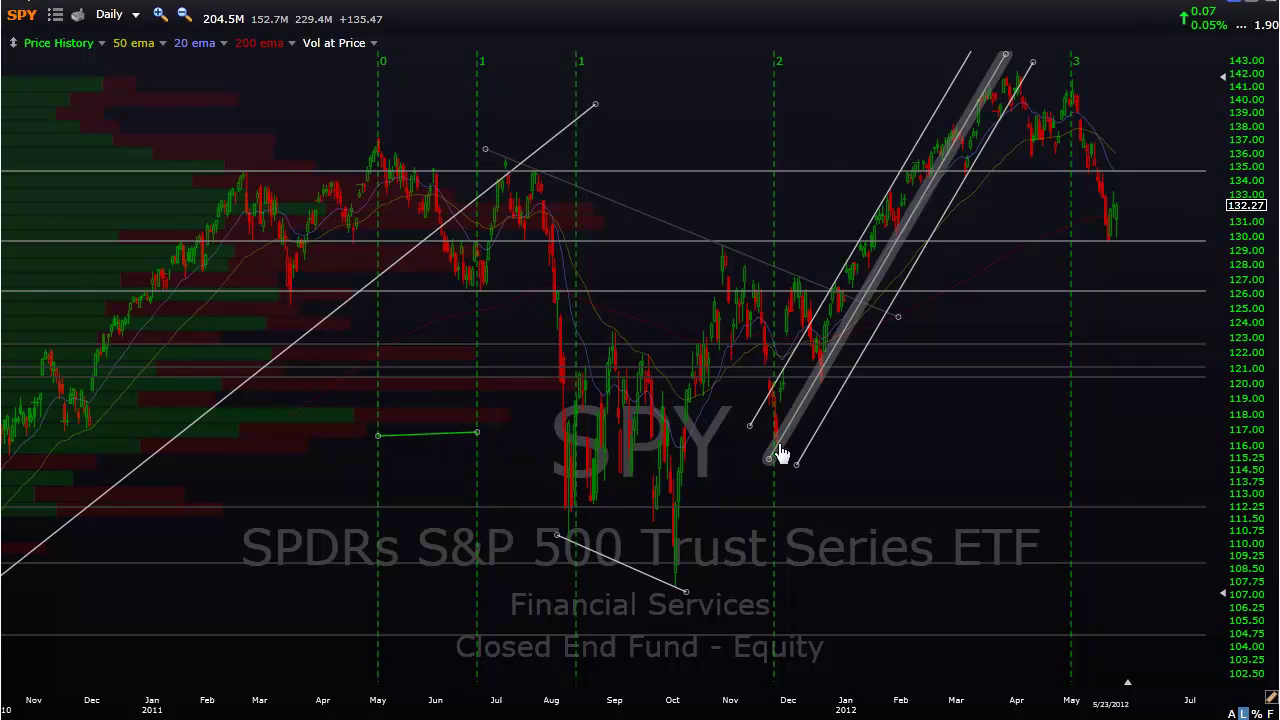
{"action": "left_click_drag", "start_coordinate": [748, 440], "coordinate": [772, 445]}
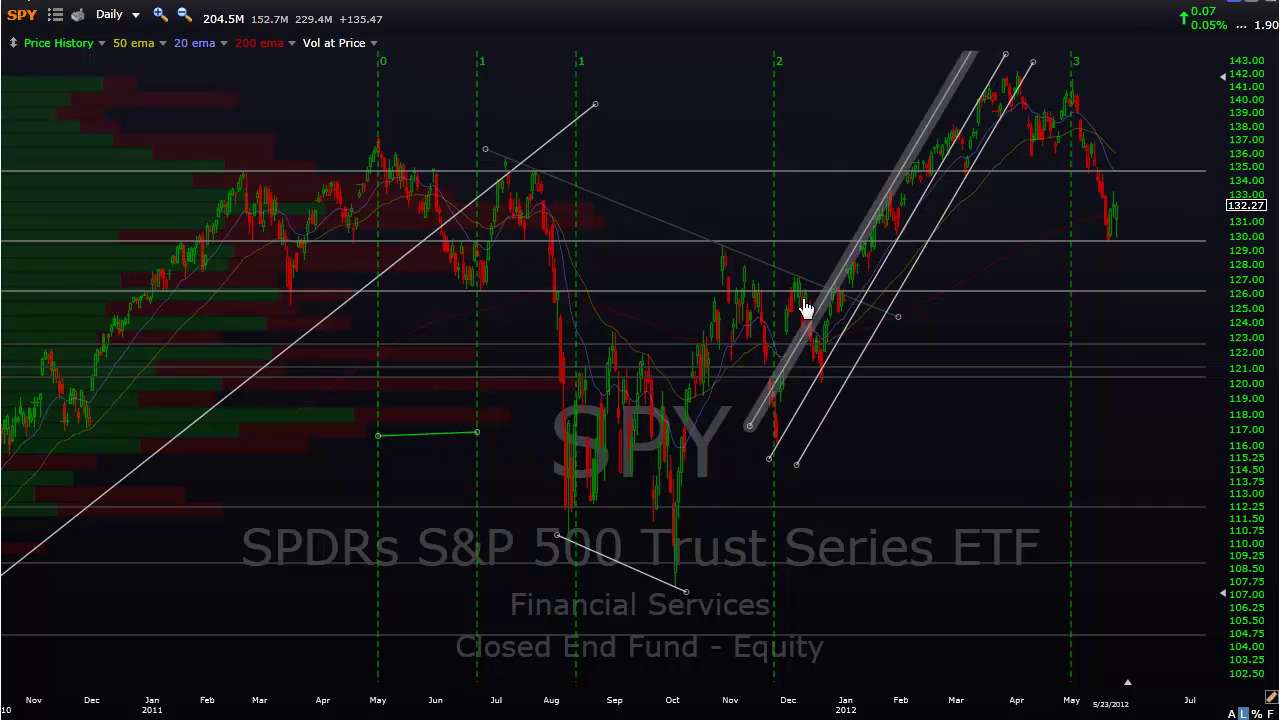
{"action": "left_click", "coordinate": [800, 290]}
{"action": "left_click_drag", "start_coordinate": [770, 435], "coordinate": [775, 449]}
{"action": "left_click", "coordinate": [775, 449]}
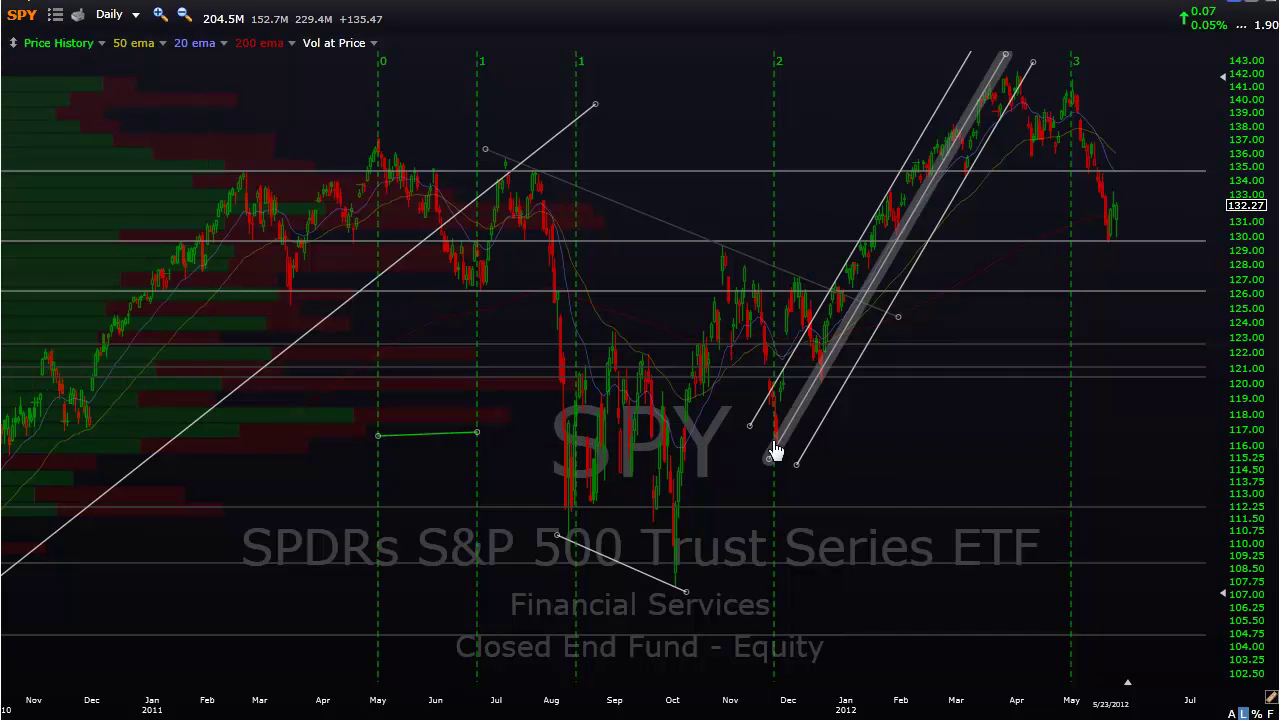
{"action": "left_click", "coordinate": [1015, 206]}
{"action": "left_click", "coordinate": [1016, 204]}
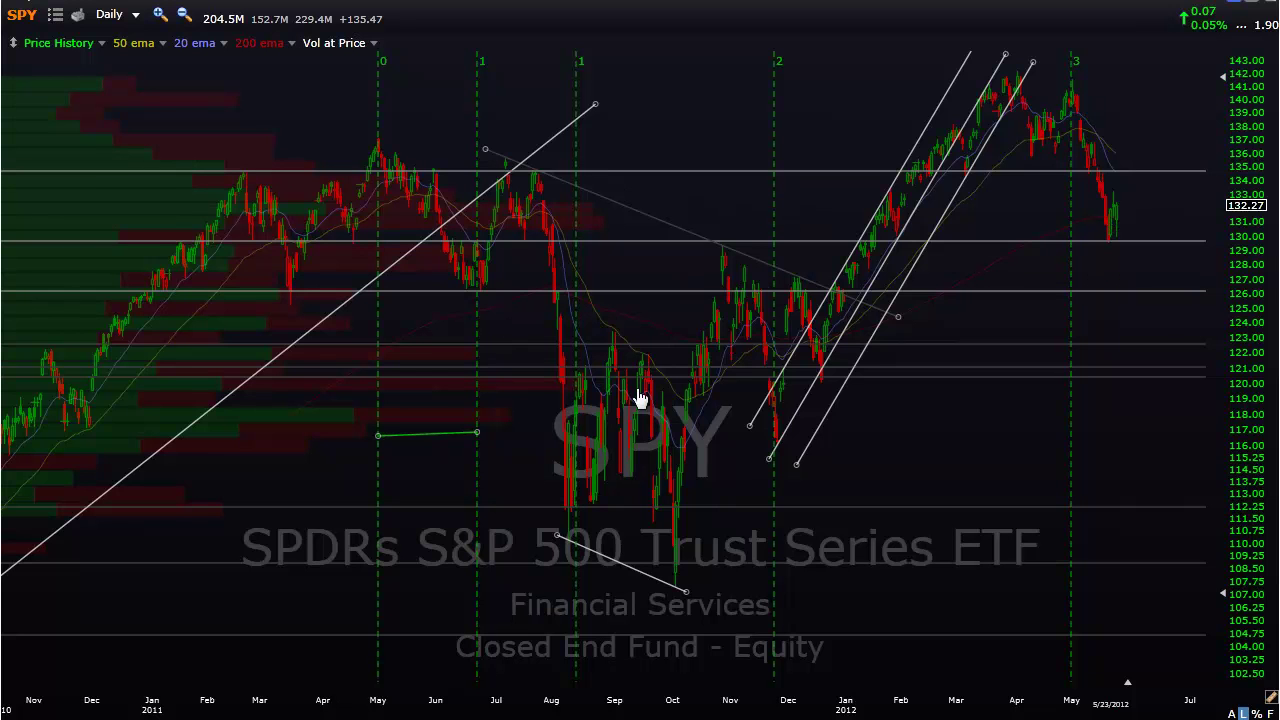
{"action": "scroll", "coordinate": [881, 420], "scroll_direction": "down", "scroll_amount": 2}
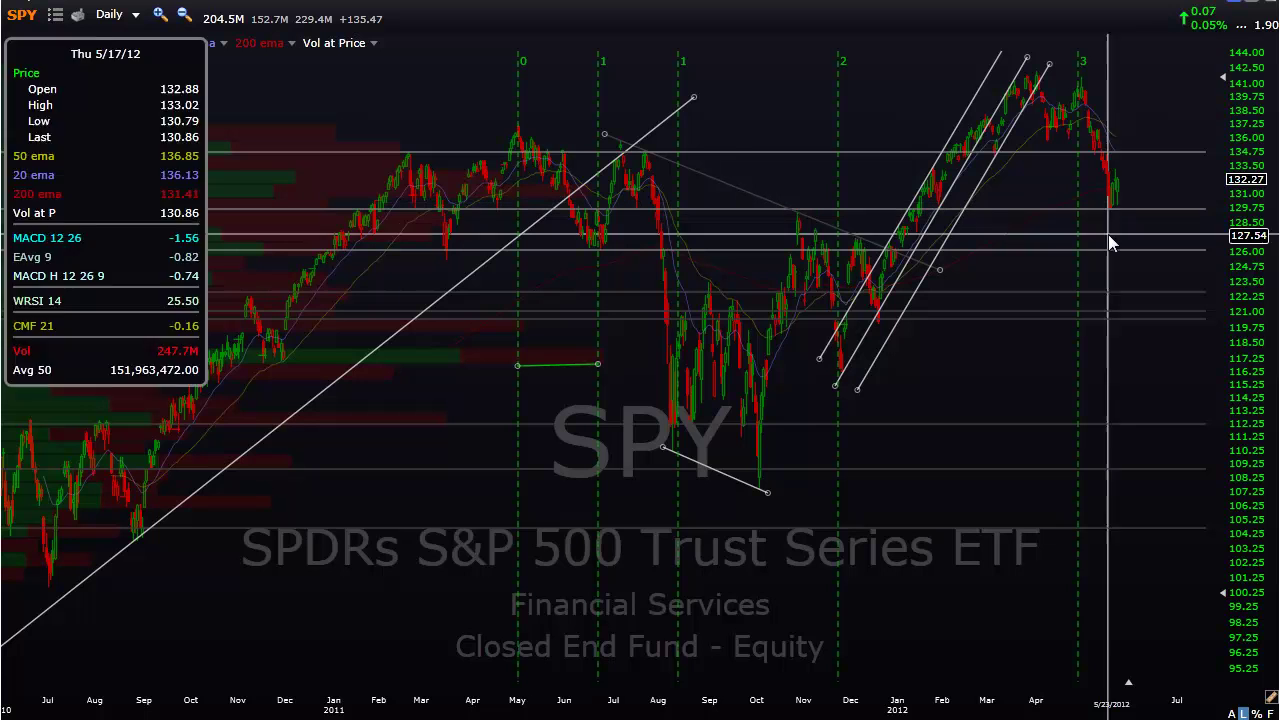
{"action": "scroll", "coordinate": [1053, 233], "scroll_direction": "up", "scroll_amount": 2}
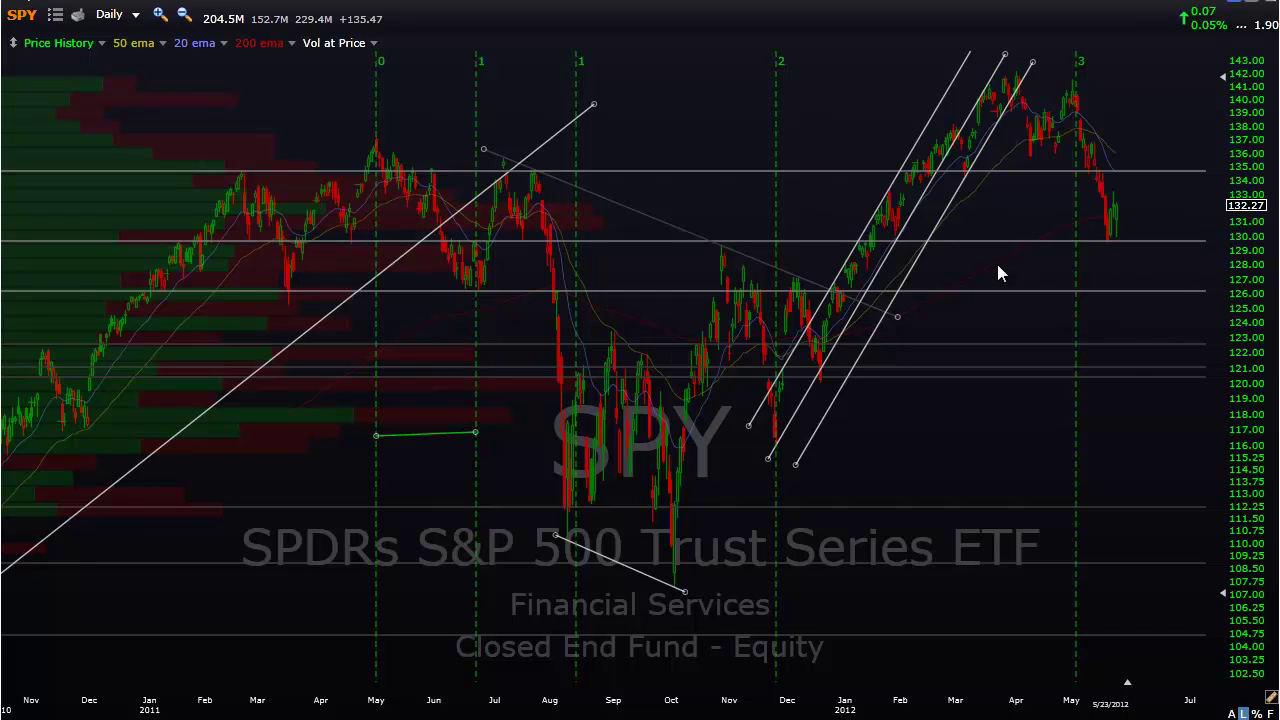
{"action": "scroll", "coordinate": [999, 261], "scroll_direction": "down", "scroll_amount": 2}
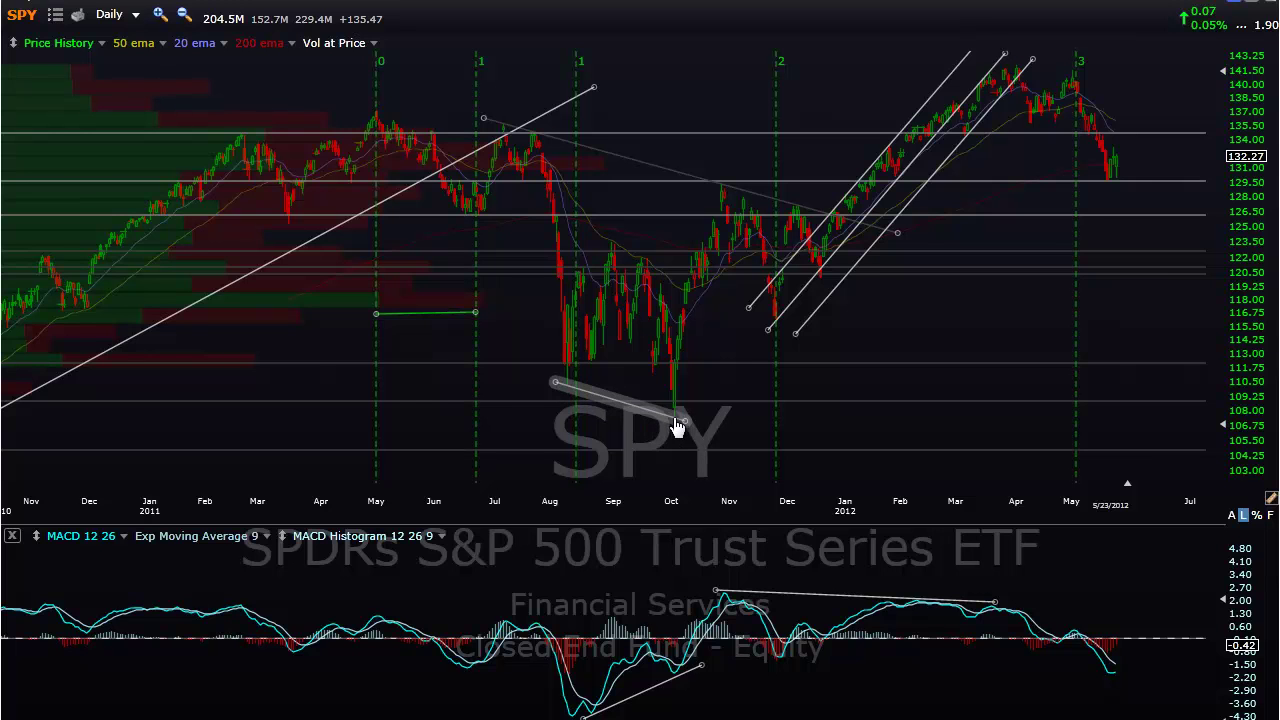
- Draw a rising trendline above the daily price peaks from late October 2011 to early April 2012
{"action": "left_click_drag", "start_coordinate": [675, 436], "coordinate": [675, 440]}
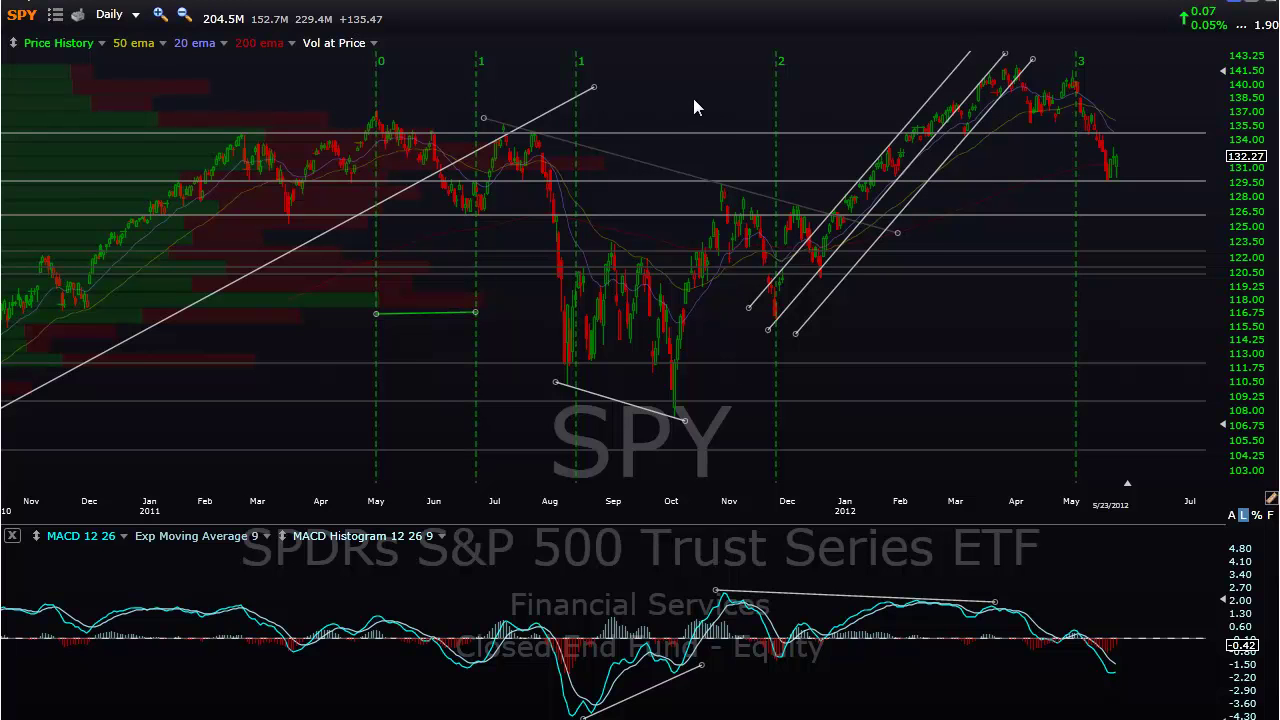
{"action": "mouse_move", "coordinate": [723, 82]}
{"action": "left_mouse_down"}
{"action": "mouse_move", "coordinate": [705, 171]}
{"action": "mouse_move", "coordinate": [720, 77]}
{"action": "mouse_move", "coordinate": [1035, 57]}
{"action": "left_mouse_up"}
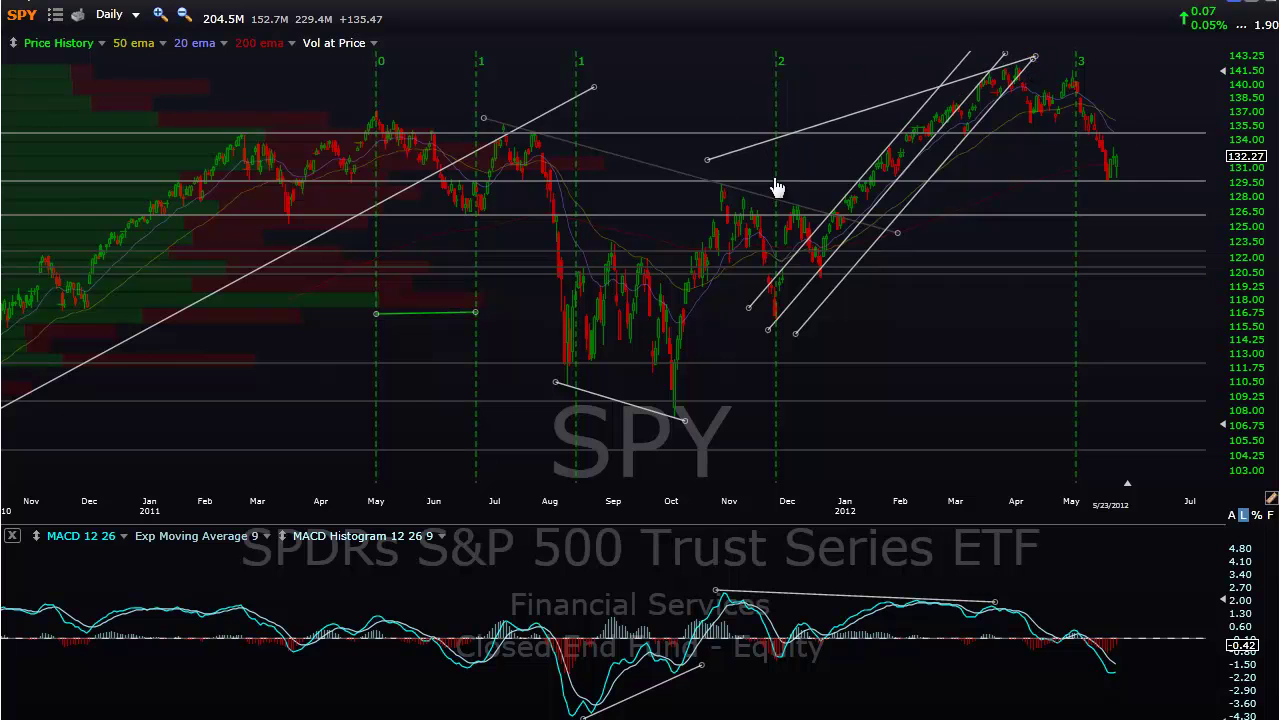
{"action": "left_click_drag", "start_coordinate": [711, 163], "coordinate": [709, 199]}
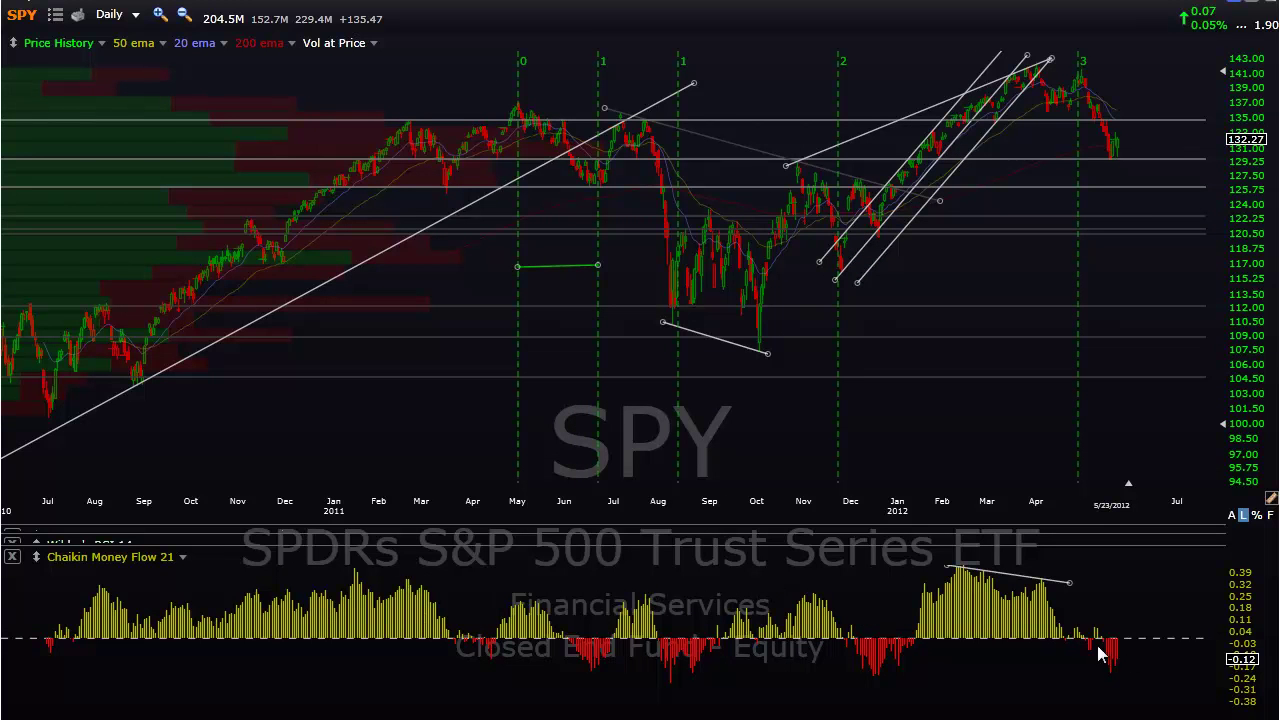
- Compare Chaikin Money Flow 21 with daily price around August 2011, November 2011 to January 2012, and the early 2012 declining peaks
{"action": "left_click", "coordinate": [849, 605]}
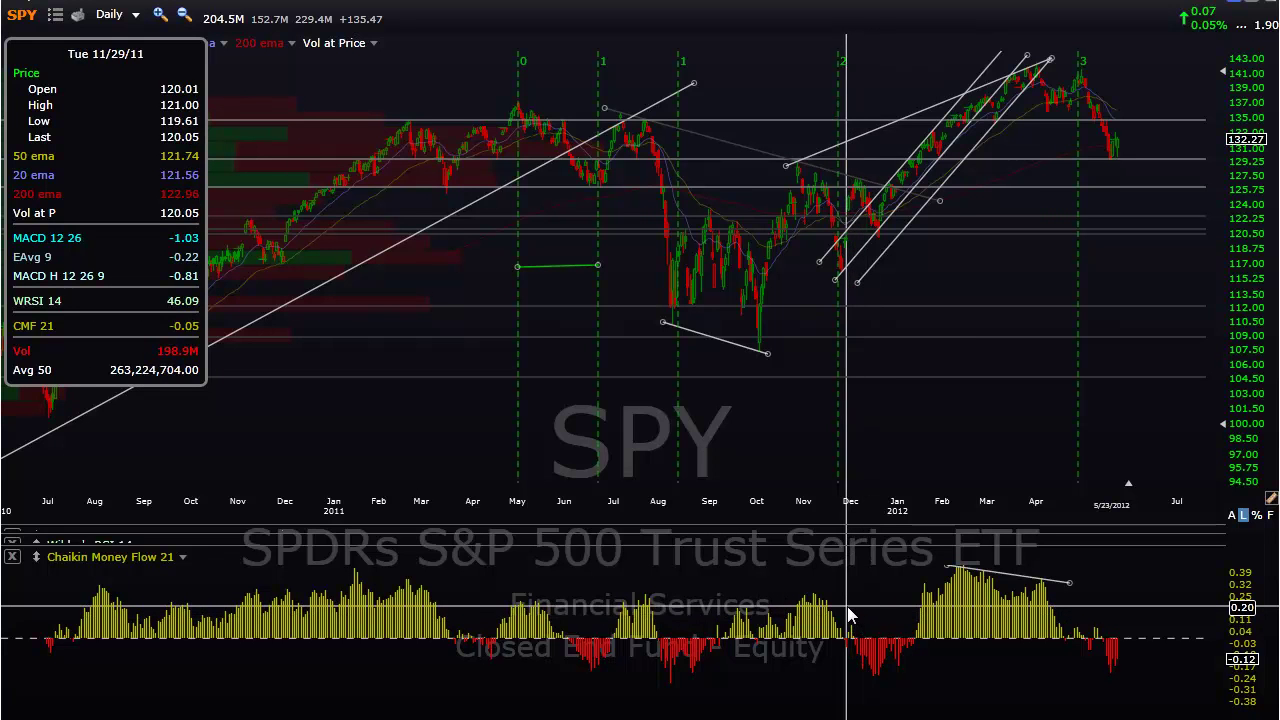
{"action": "left_click", "coordinate": [849, 615]}
{"action": "left_click", "coordinate": [903, 603]}
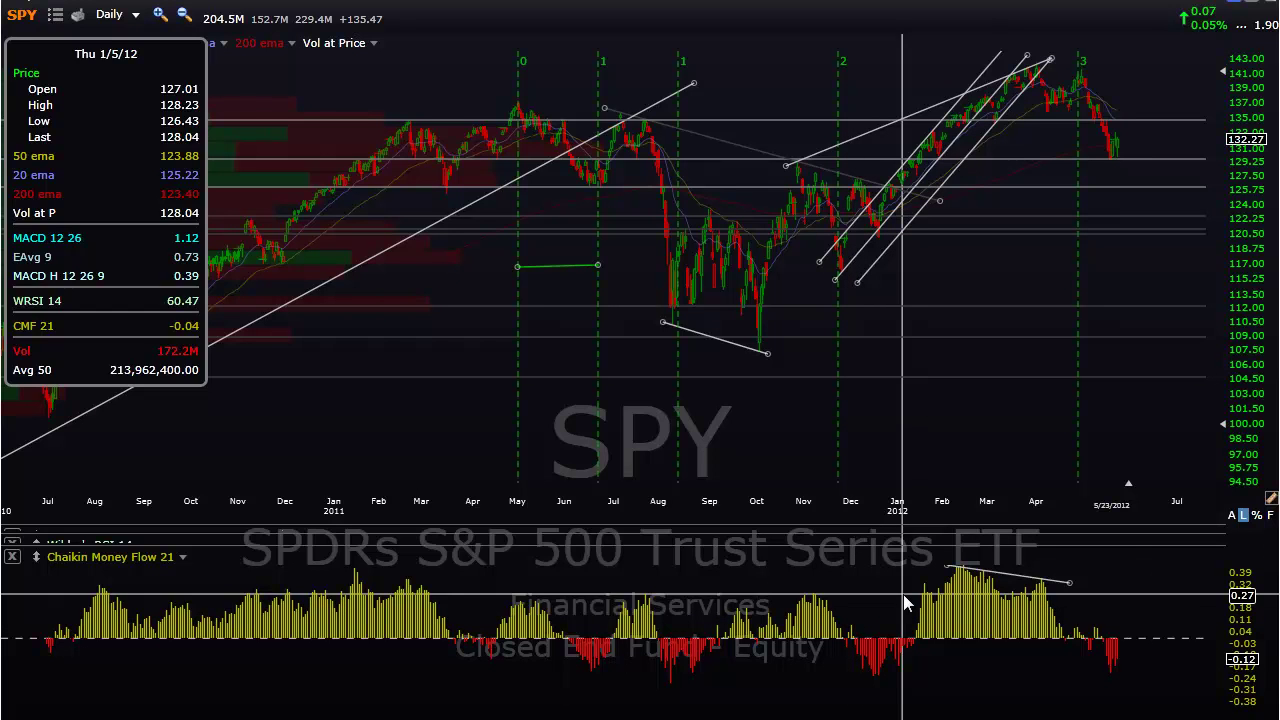
{"action": "left_click", "coordinate": [902, 610]}
{"action": "left_click", "coordinate": [902, 616]}
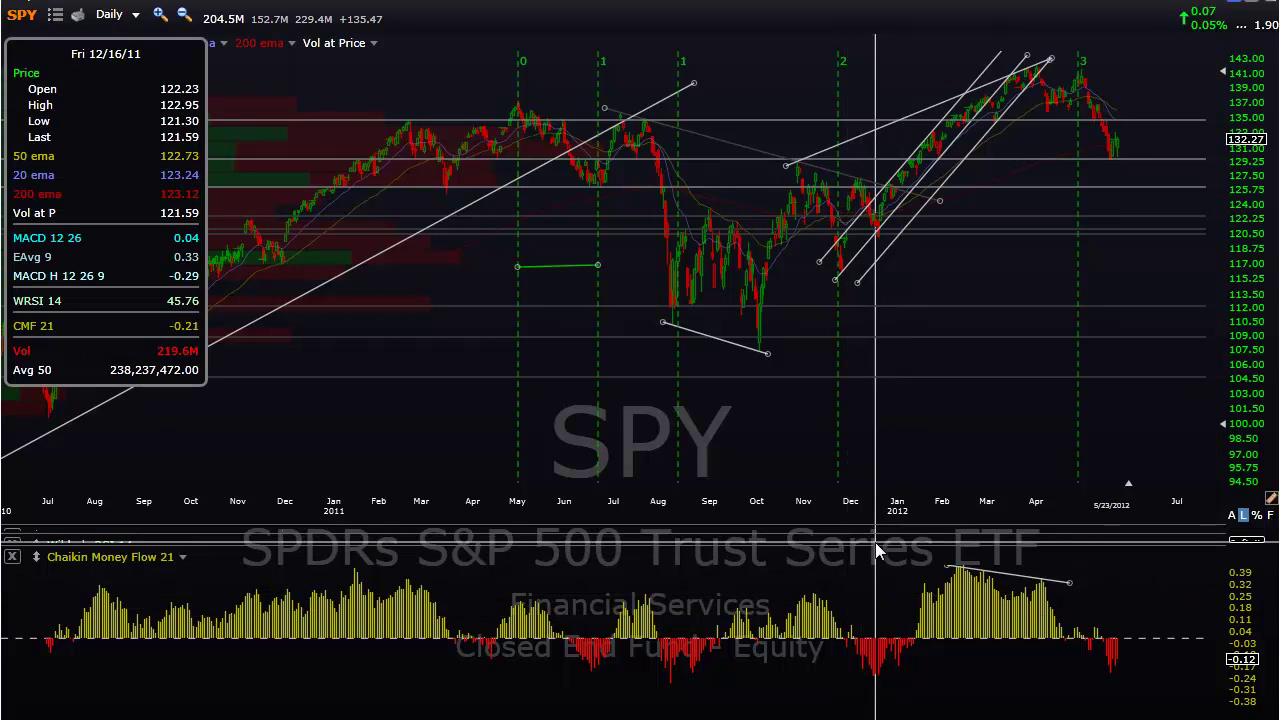
{"action": "left_click", "coordinate": [879, 420]}
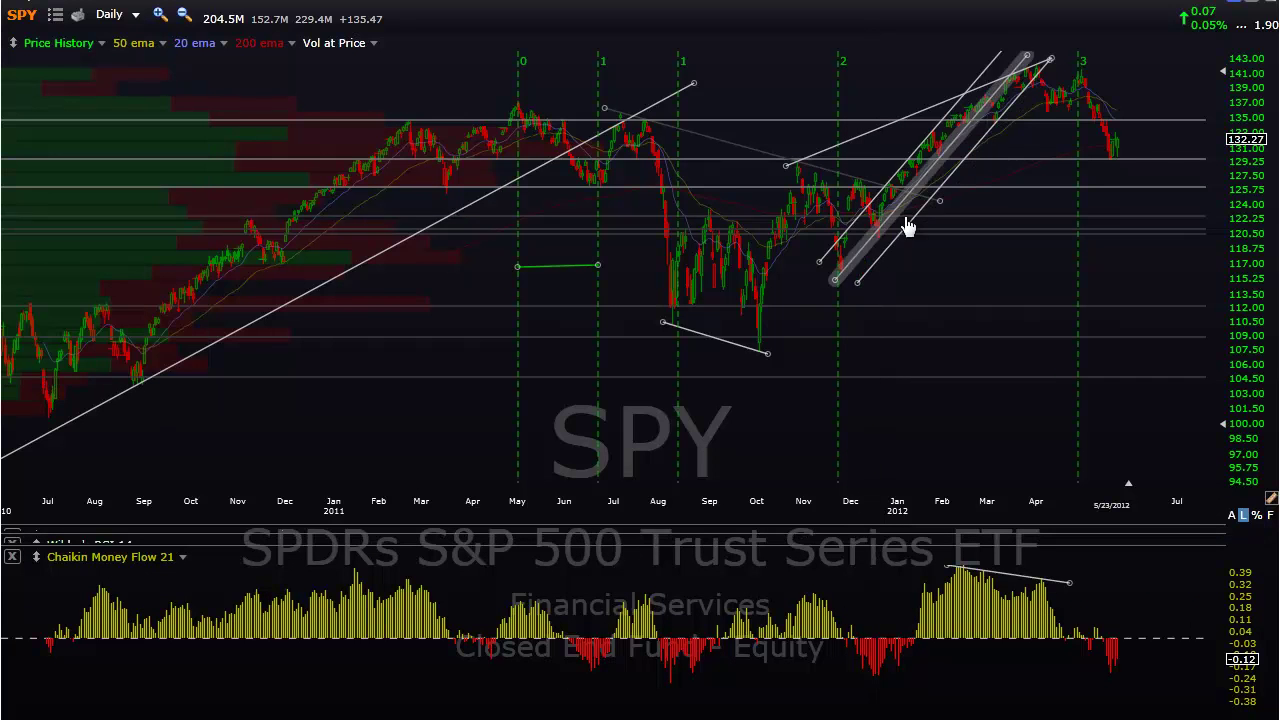
{"action": "left_click", "coordinate": [669, 577]}
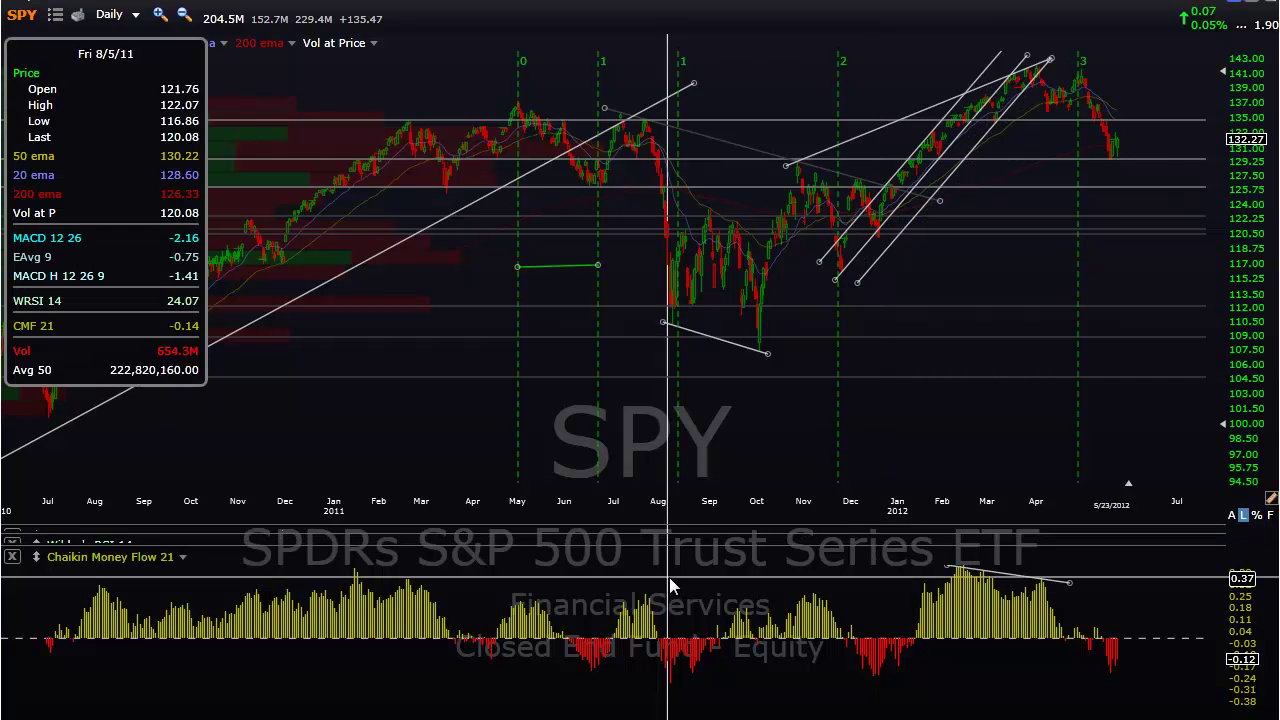
{"action": "left_click", "coordinate": [618, 570]}
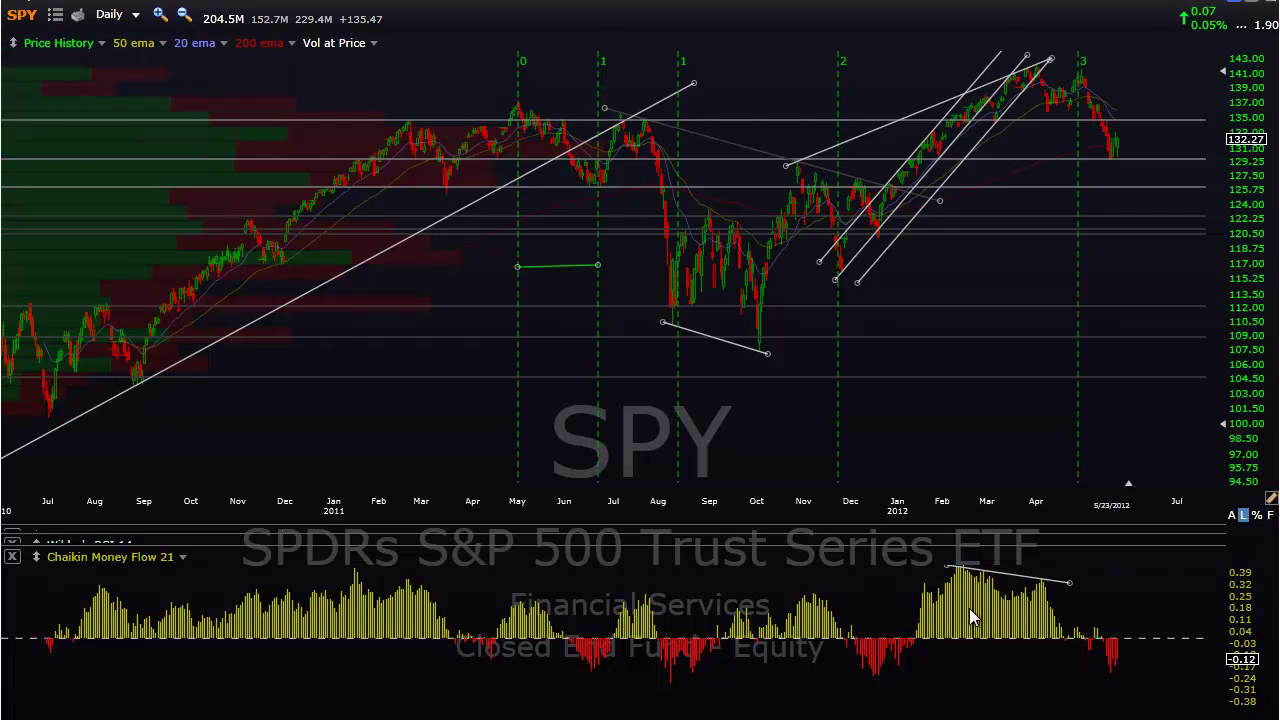
{"action": "left_click_drag", "start_coordinate": [1069, 581], "coordinate": [1063, 587]}
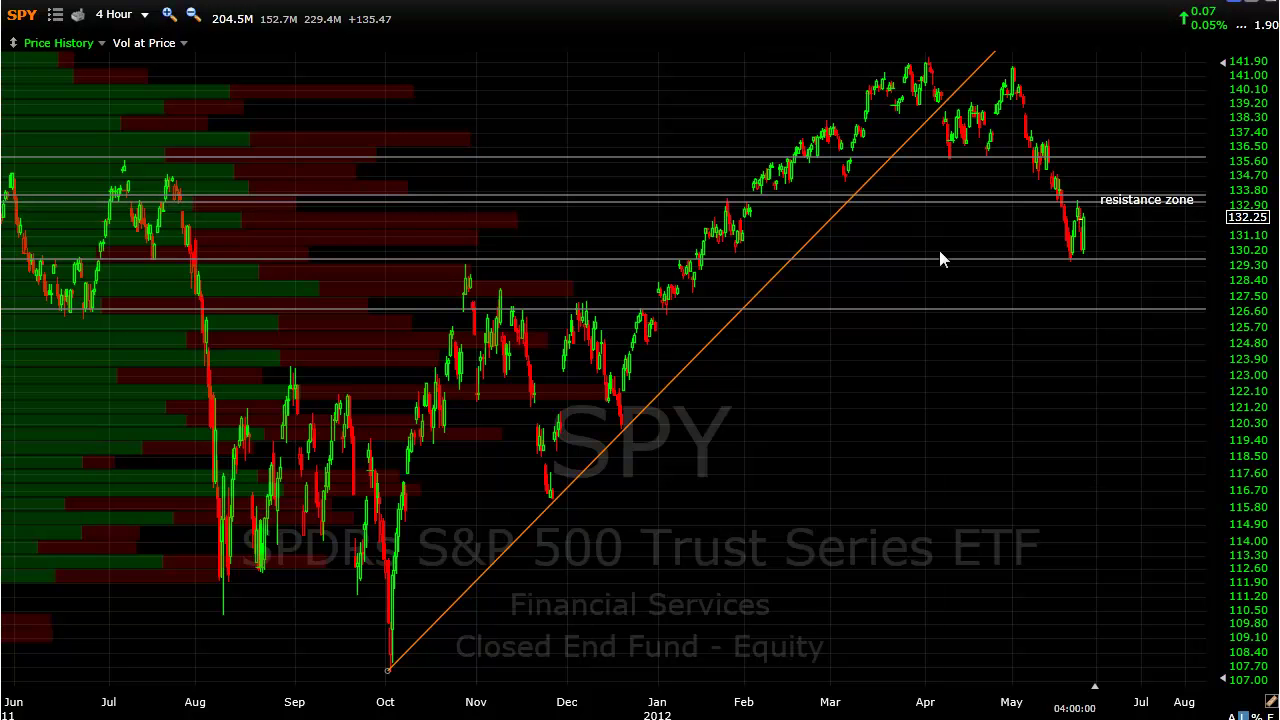
- Examine the 4-hour chart's orange trendline from the October 2011 low, the resistance zone and the February 21, 2012 bar
{"action": "scroll", "coordinate": [939, 257], "scroll_direction": "up", "scroll_amount": 5}
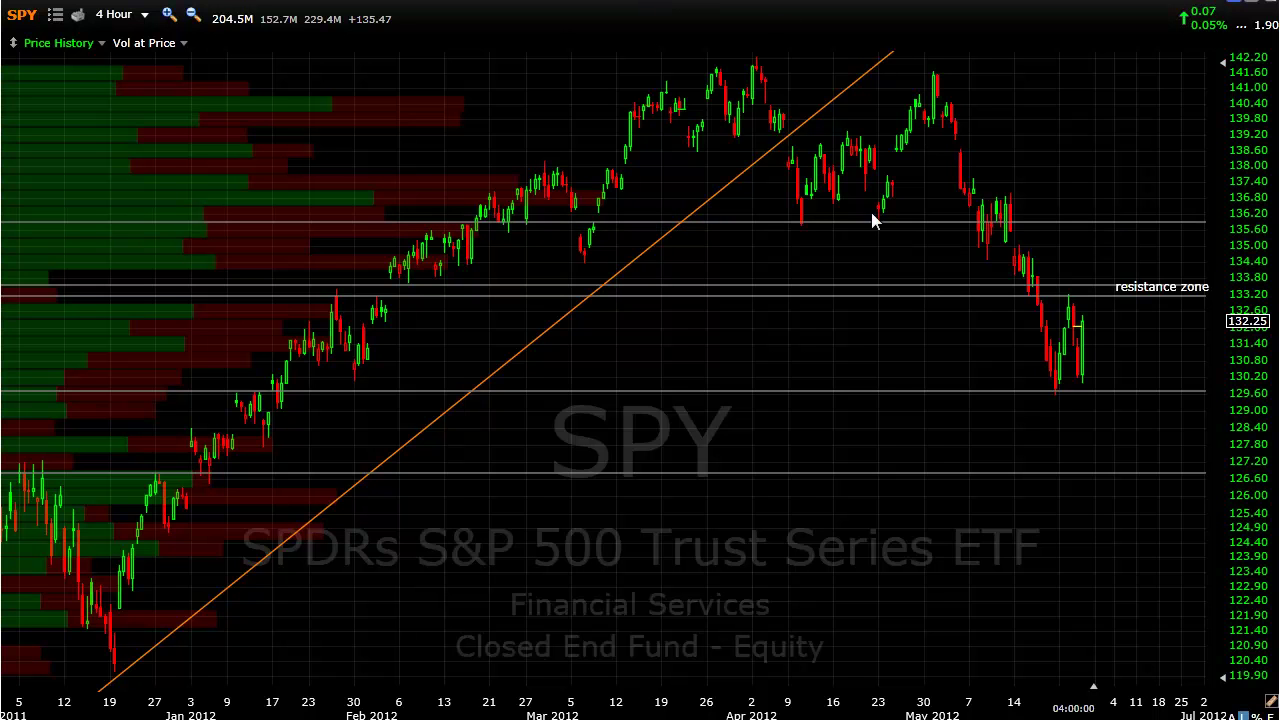
{"action": "scroll", "coordinate": [918, 352], "scroll_direction": "down", "scroll_amount": 3}
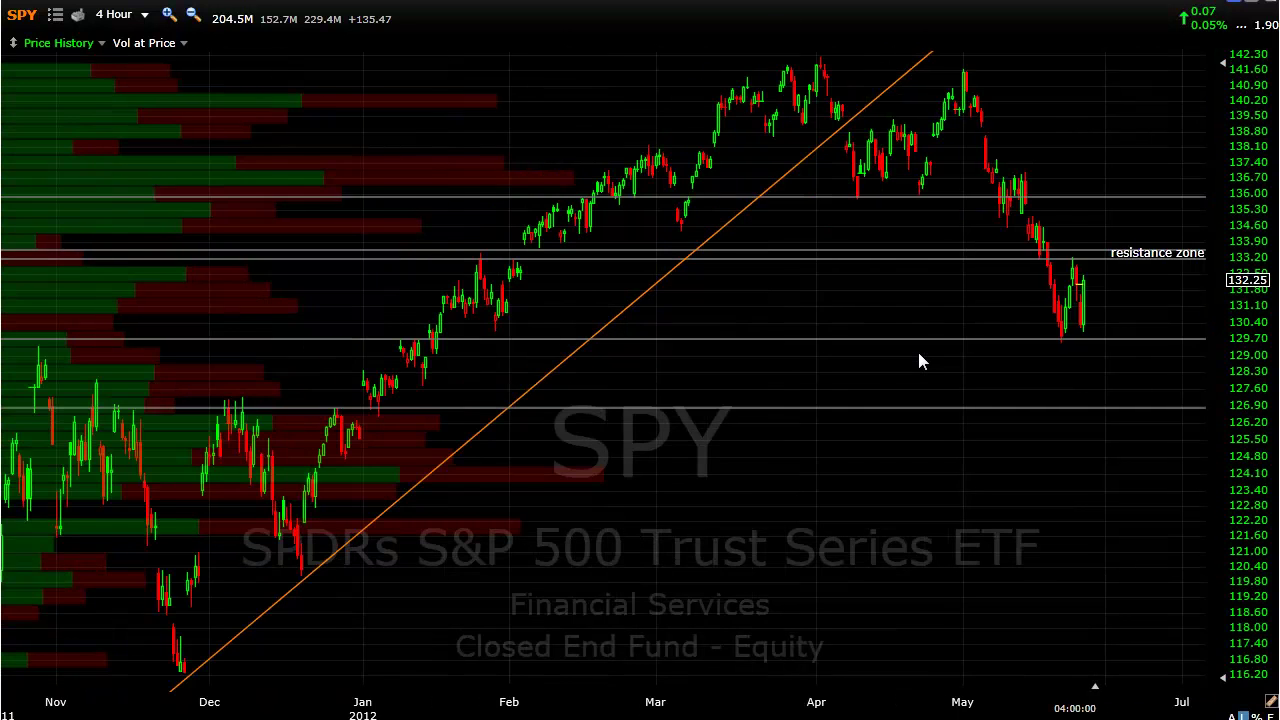
{"action": "scroll", "coordinate": [919, 355], "scroll_direction": "down", "scroll_amount": 2}
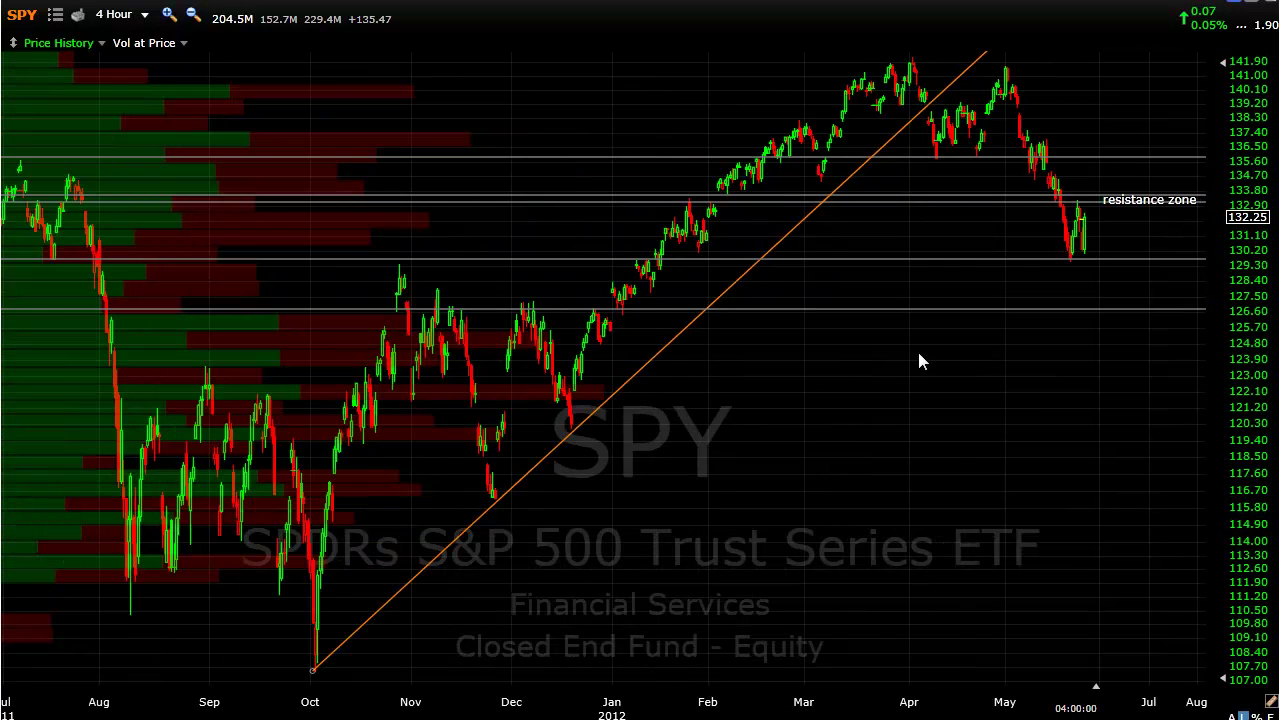
{"action": "scroll", "coordinate": [920, 362], "scroll_direction": "down", "scroll_amount": 1}
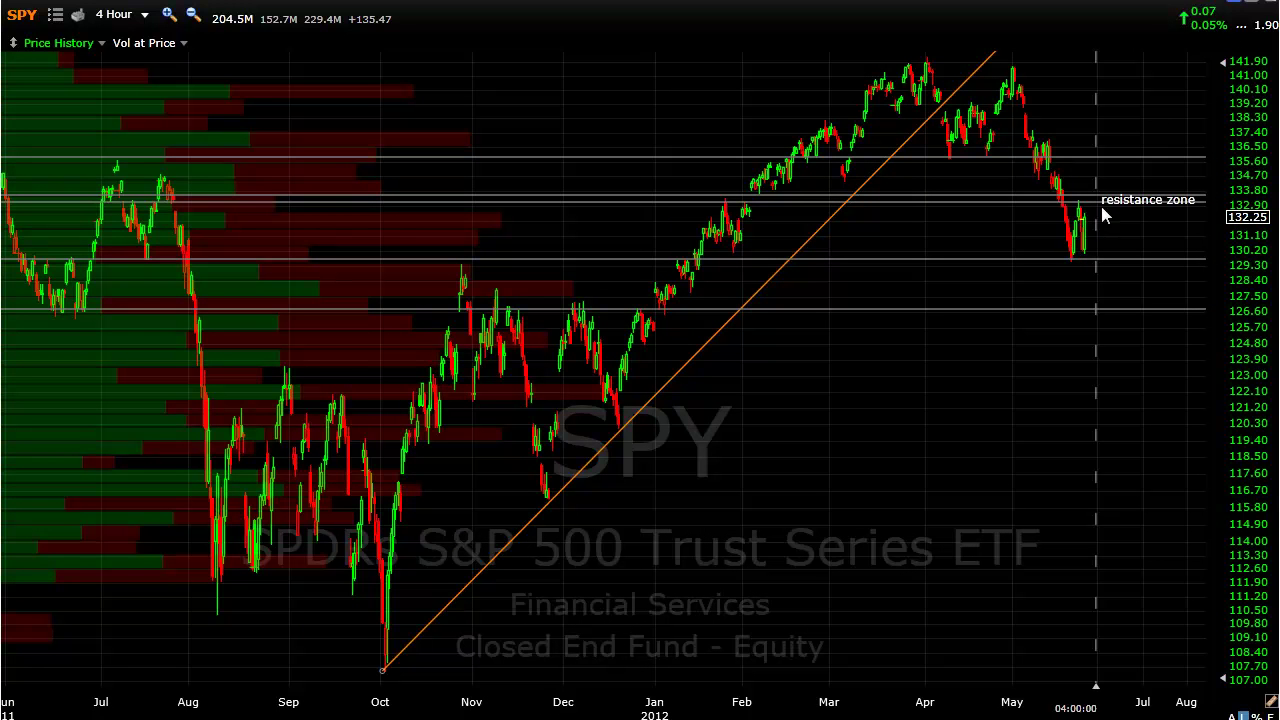
{"action": "left_click", "coordinate": [806, 121]}
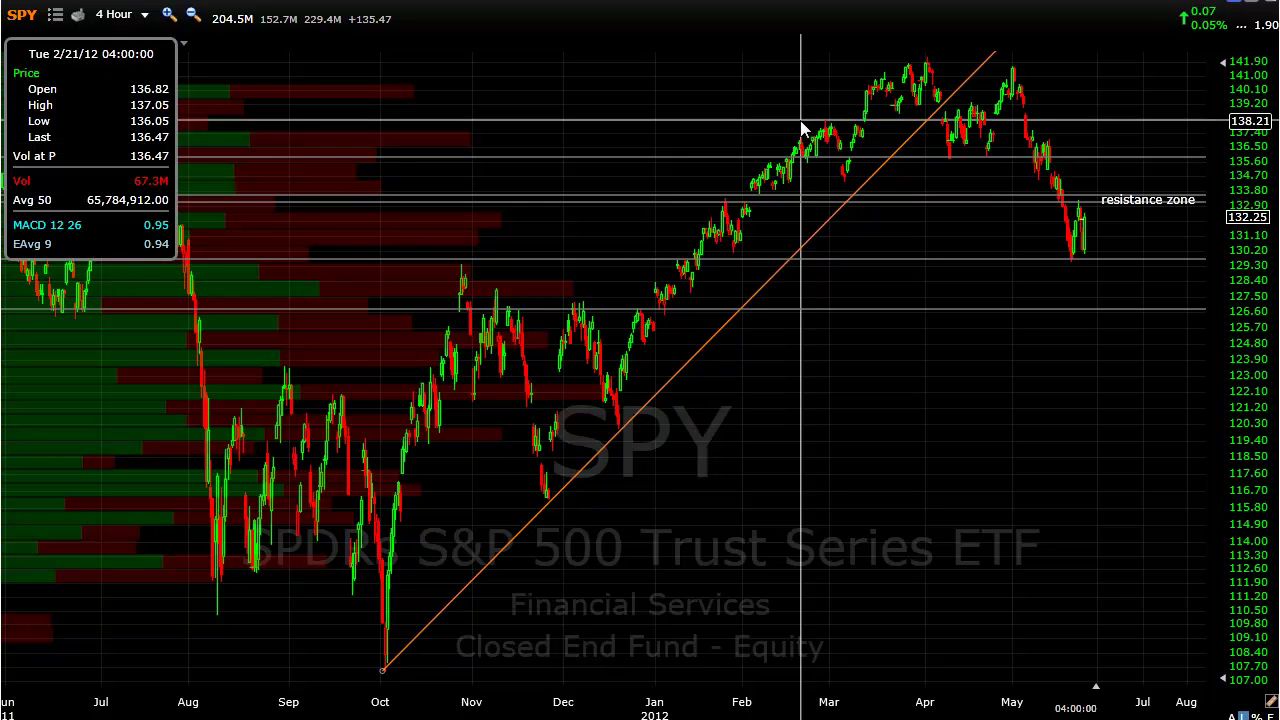
{"action": "left_click", "coordinate": [815, 127]}
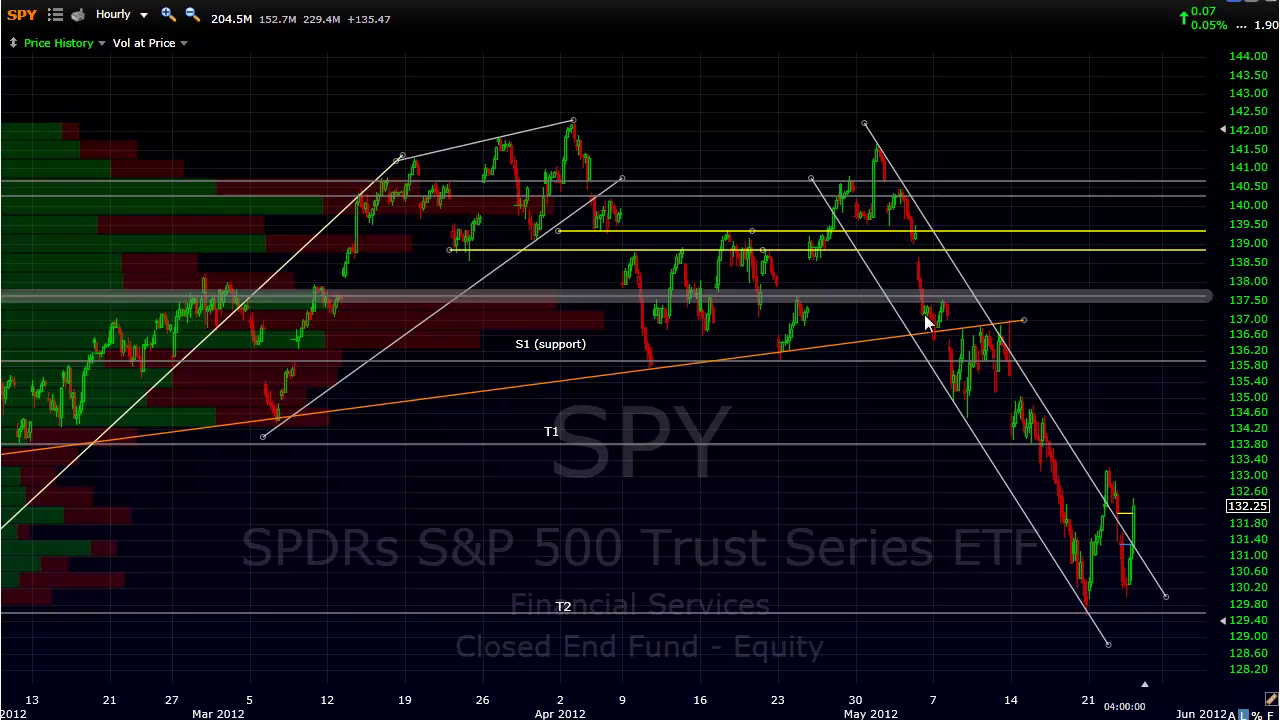
- Delete the upper line of the descending May 2012 channel on the hourly chart
{"action": "right_click", "coordinate": [1008, 340]}
{"action": "left_click", "coordinate": [1123, 508]}
{"action": "right_click", "coordinate": [984, 313]}
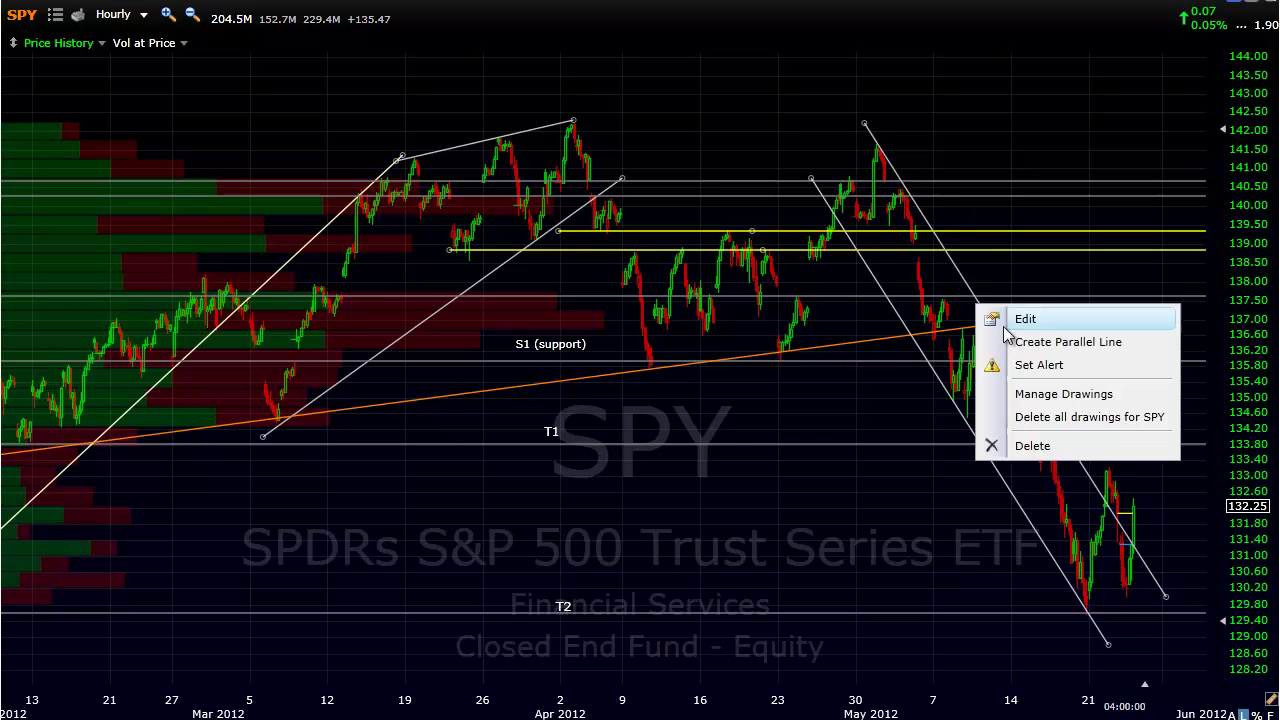
{"action": "left_click", "coordinate": [1034, 448]}
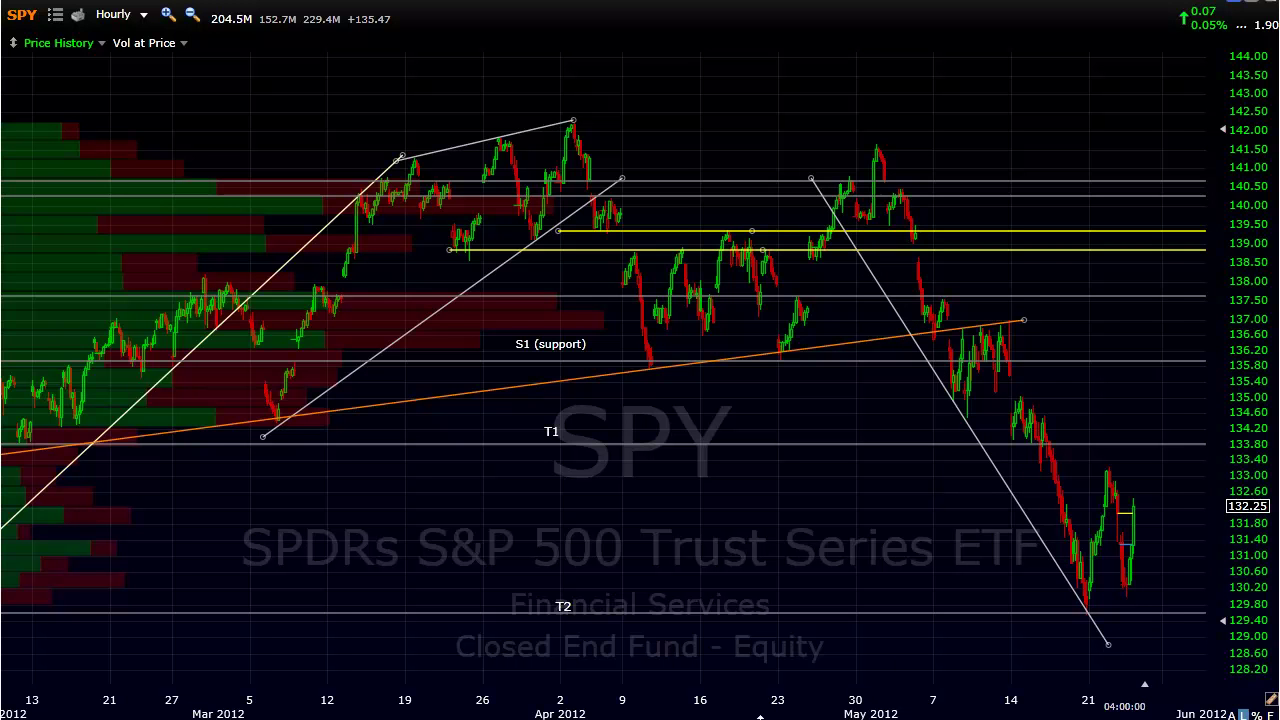
- Reveal the MACD 12 26 pane below the hourly price chart and leave more empty space after the latest bar
{"action": "left_click_drag", "start_coordinate": [760, 714], "coordinate": [758, 595]}
{"action": "left_click_drag", "start_coordinate": [746, 719], "coordinate": [746, 712]}
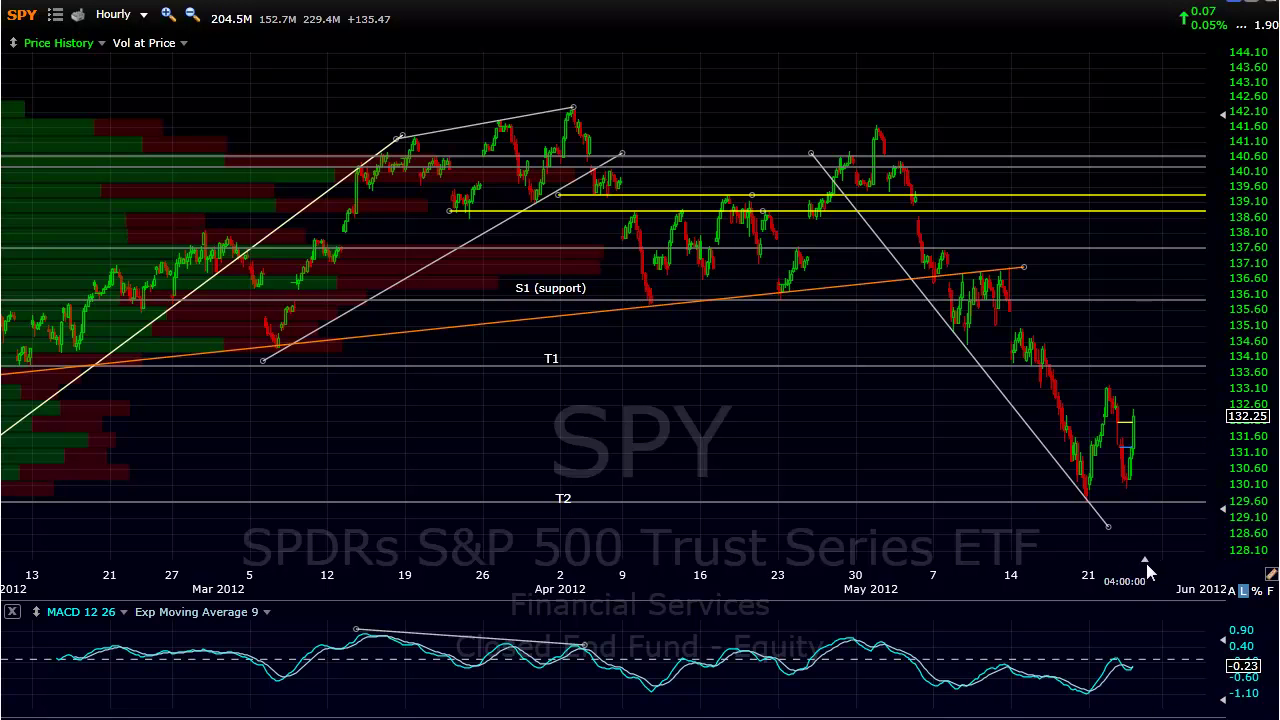
{"action": "left_click_drag", "start_coordinate": [1148, 561], "coordinate": [1070, 561]}
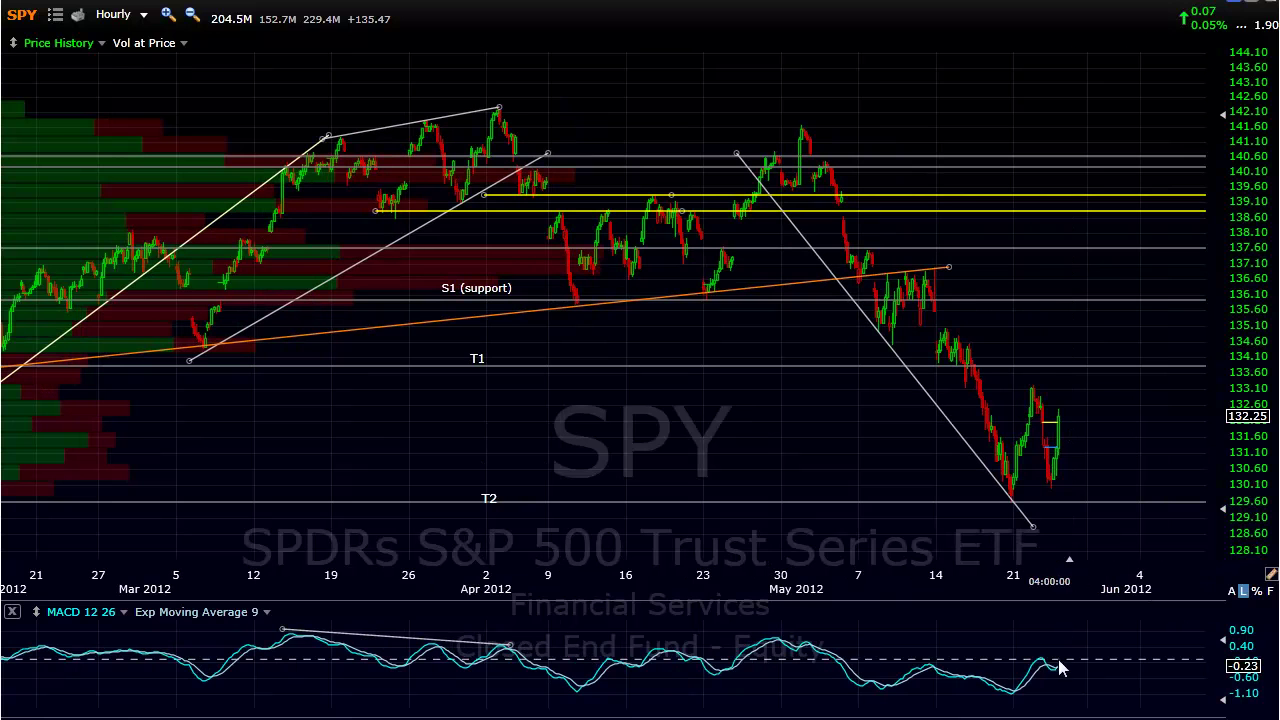